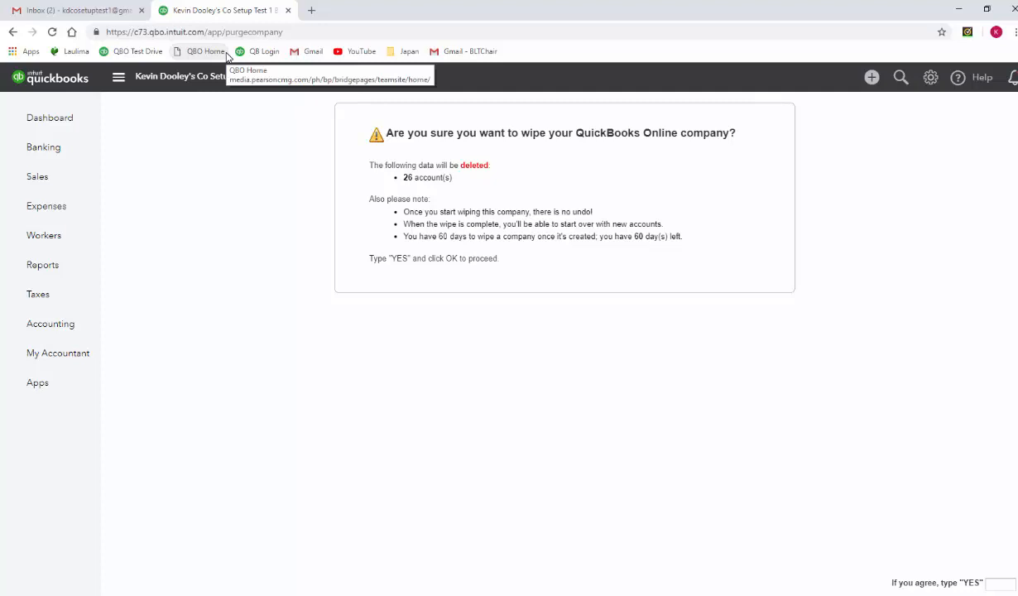
- Confirm the company wipe with "yes", choose Pet Care Services with accounts based on the industry, and wipe the data
{"action": "type", "text": "yes"}
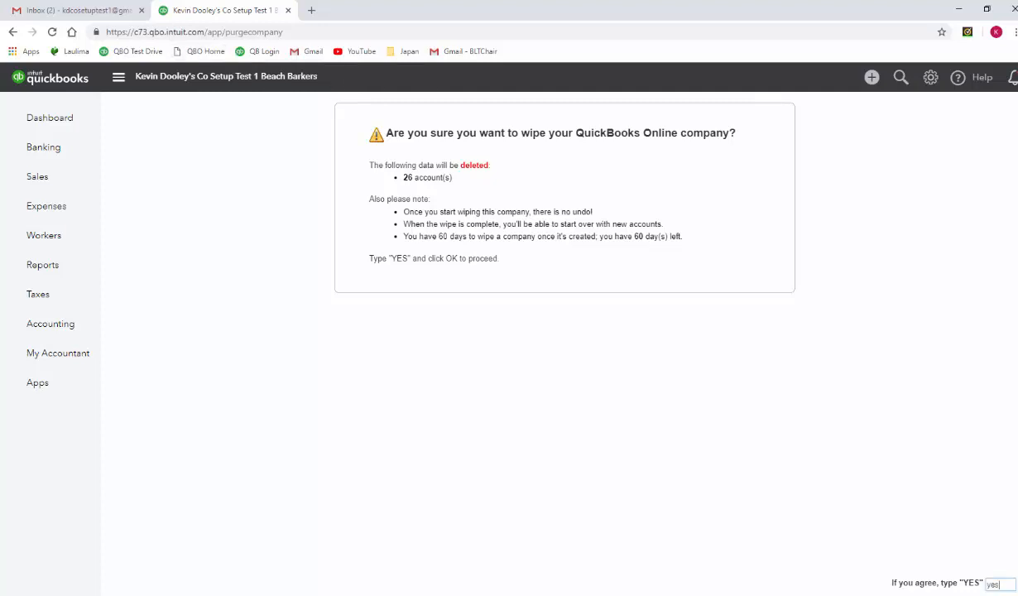
{"action": "key", "text": "Return"}
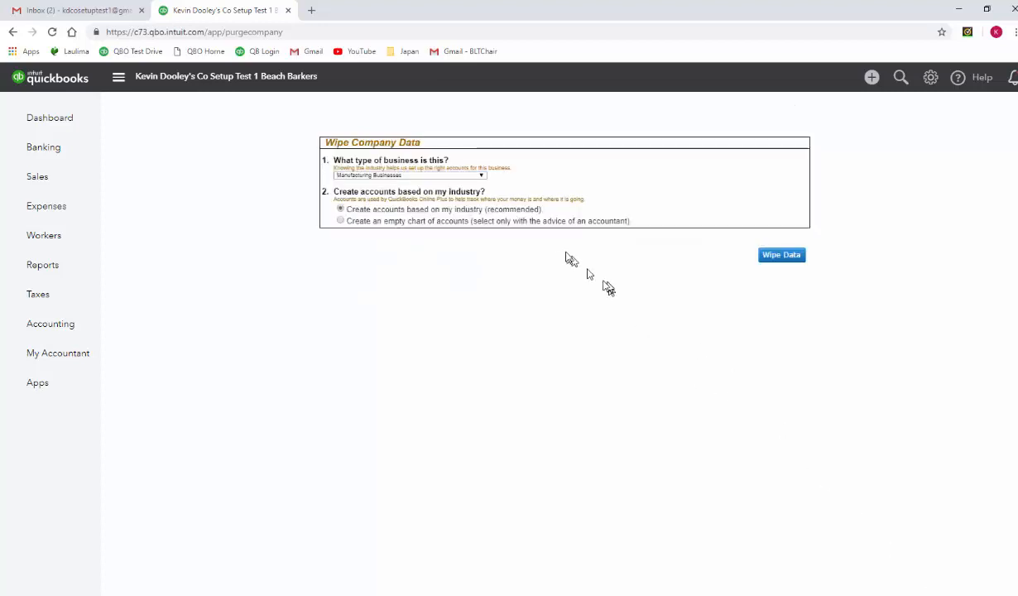
{"action": "left_click", "coordinate": [481, 175]}
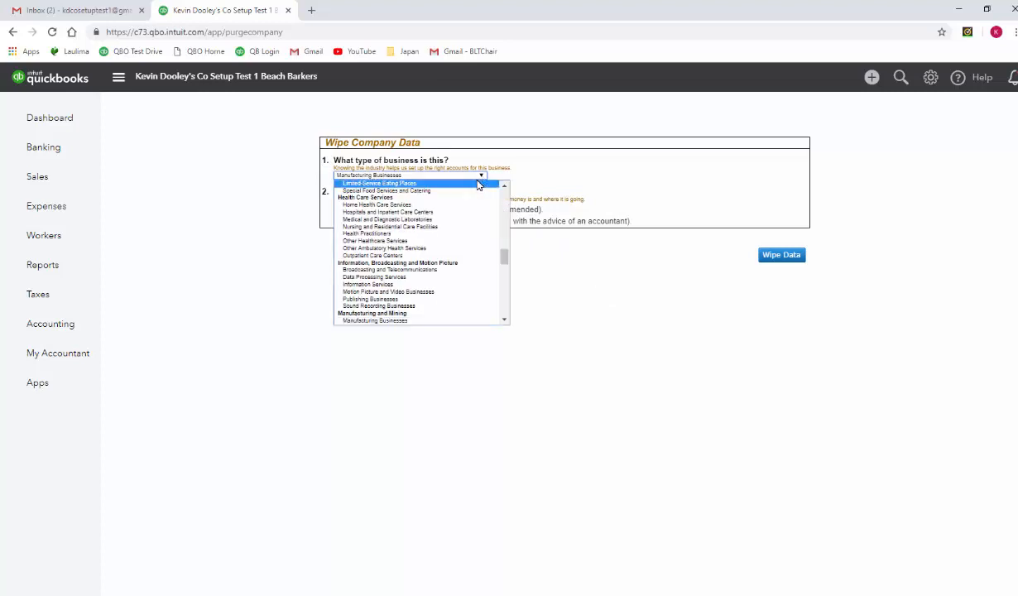
{"action": "left_click", "coordinate": [505, 321]}
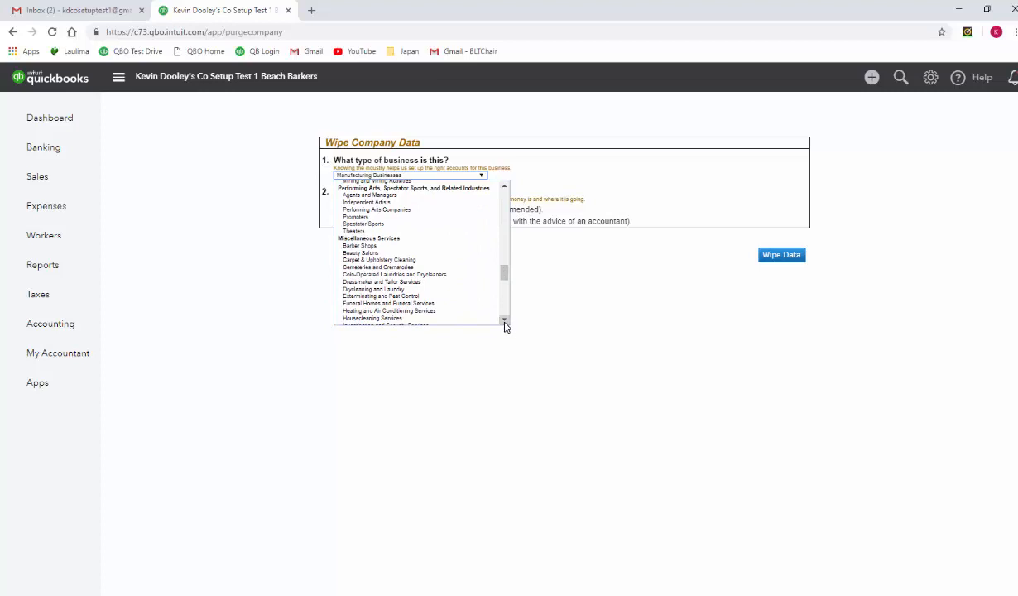
{"action": "left_click", "coordinate": [504, 321]}
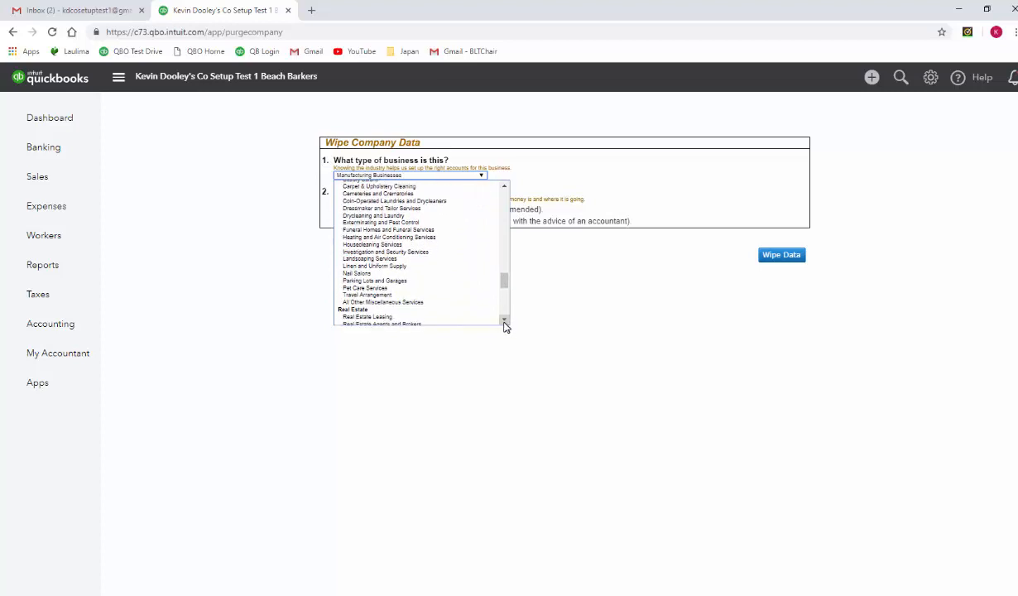
{"action": "left_click", "coordinate": [404, 289]}
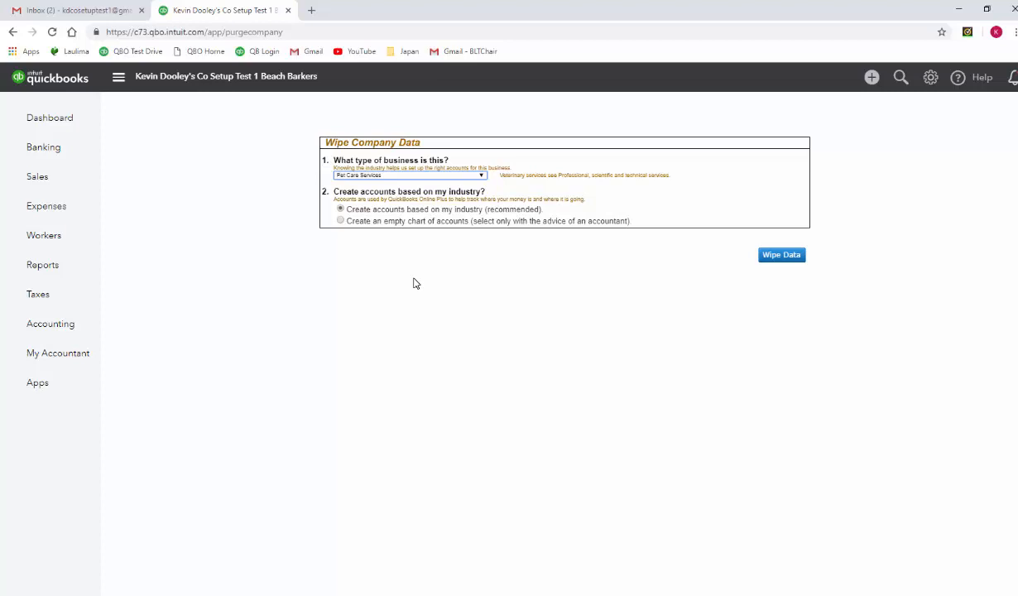
{"action": "left_click", "coordinate": [781, 255]}
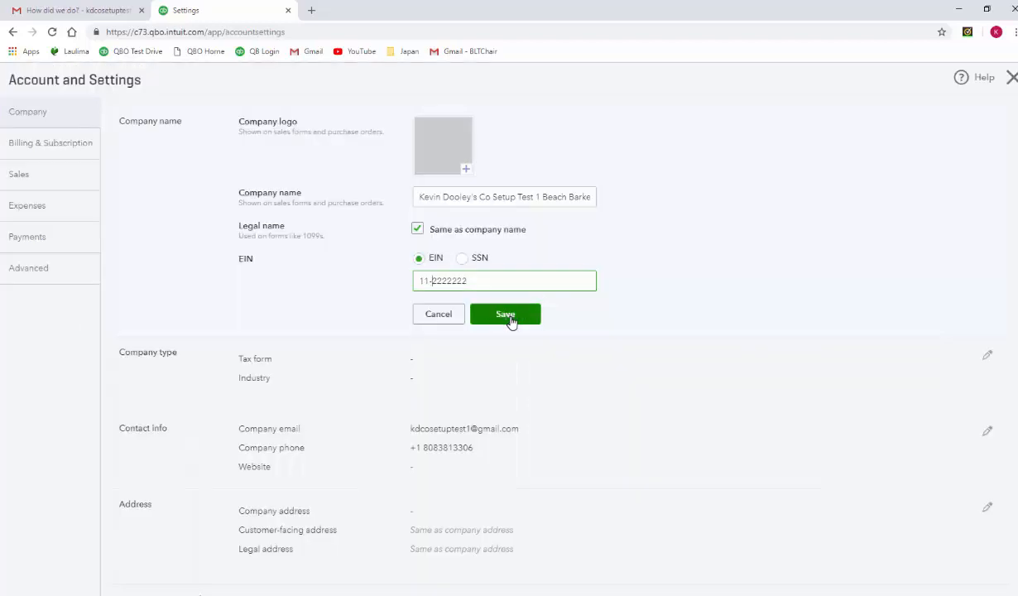
- Save the company name section, then set the company type to Sole proprietor (Form 1040) with industry Pet Care (except Veterinary) Services
{"action": "left_click", "coordinate": [509, 318]}
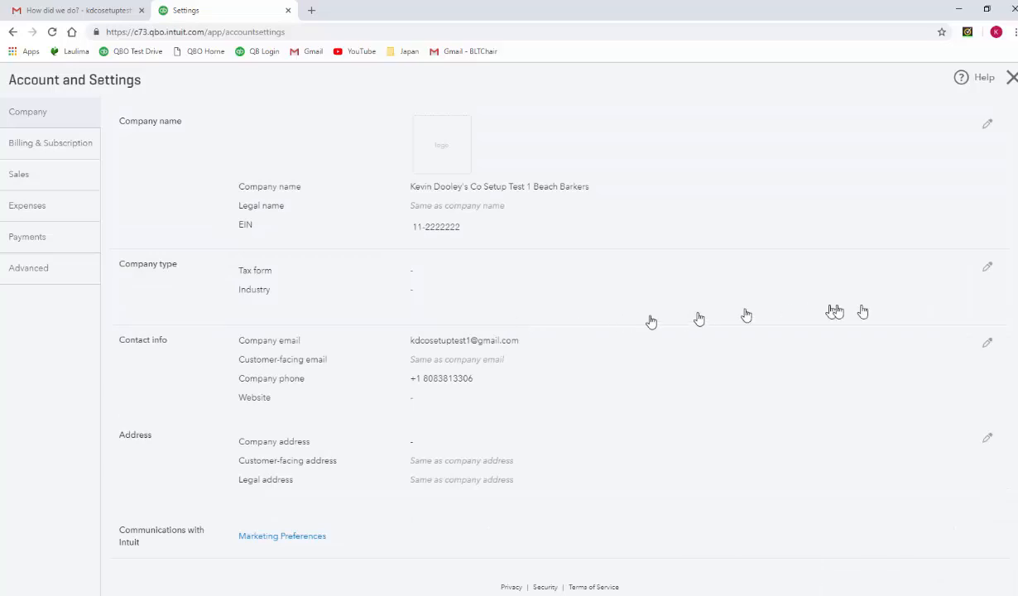
{"action": "left_click", "coordinate": [987, 267]}
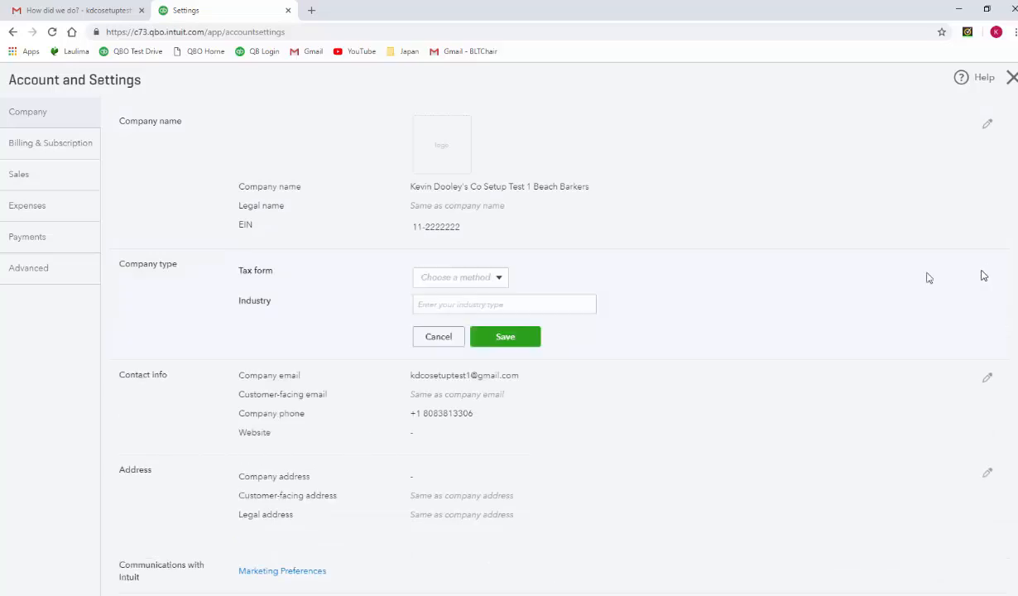
{"action": "left_click", "coordinate": [499, 281]}
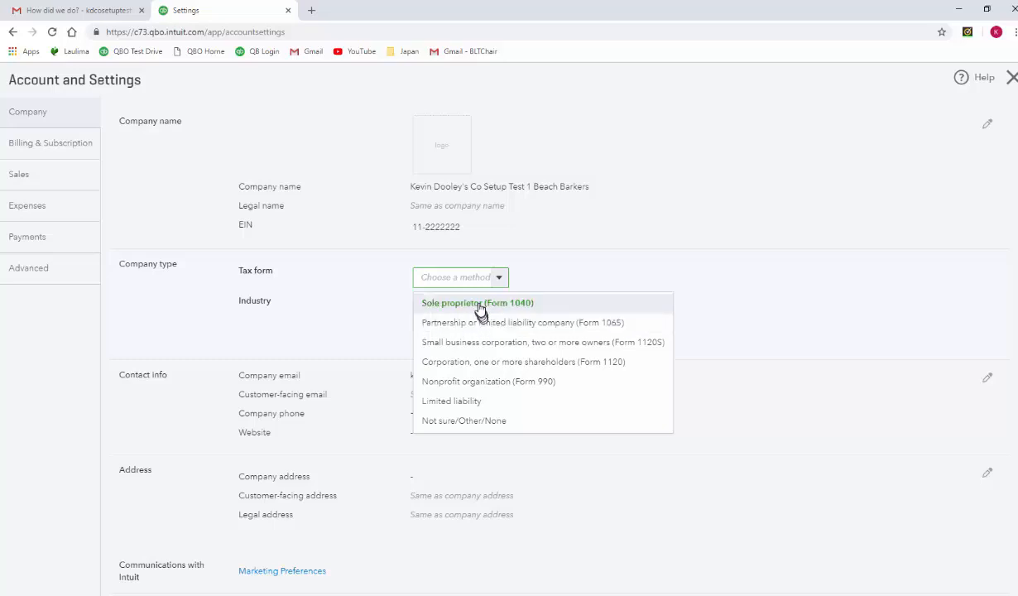
{"action": "left_click", "coordinate": [480, 309]}
{"action": "left_click", "coordinate": [472, 305]}
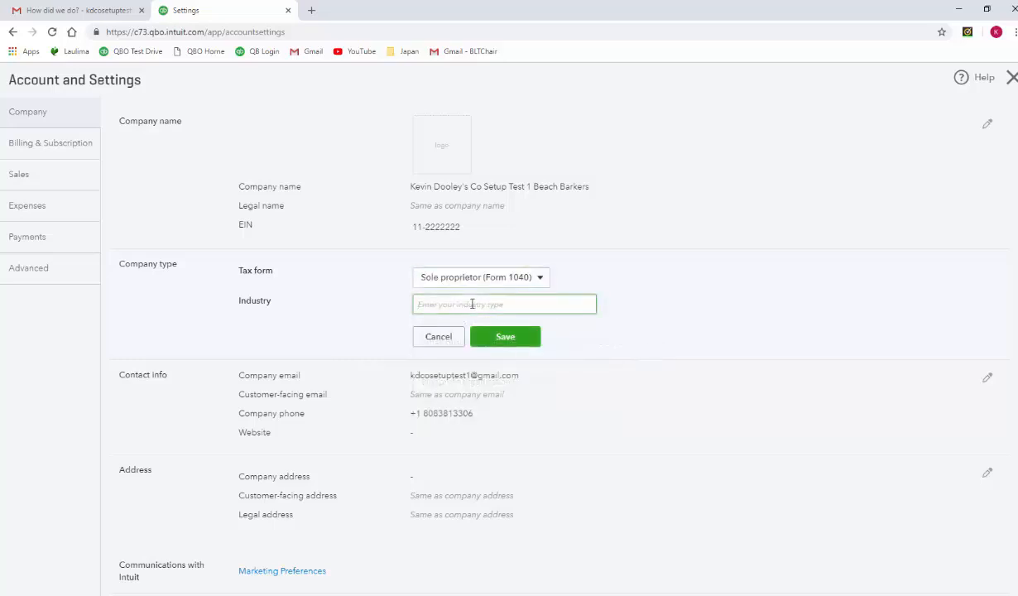
{"action": "type", "text": "Pet care"}
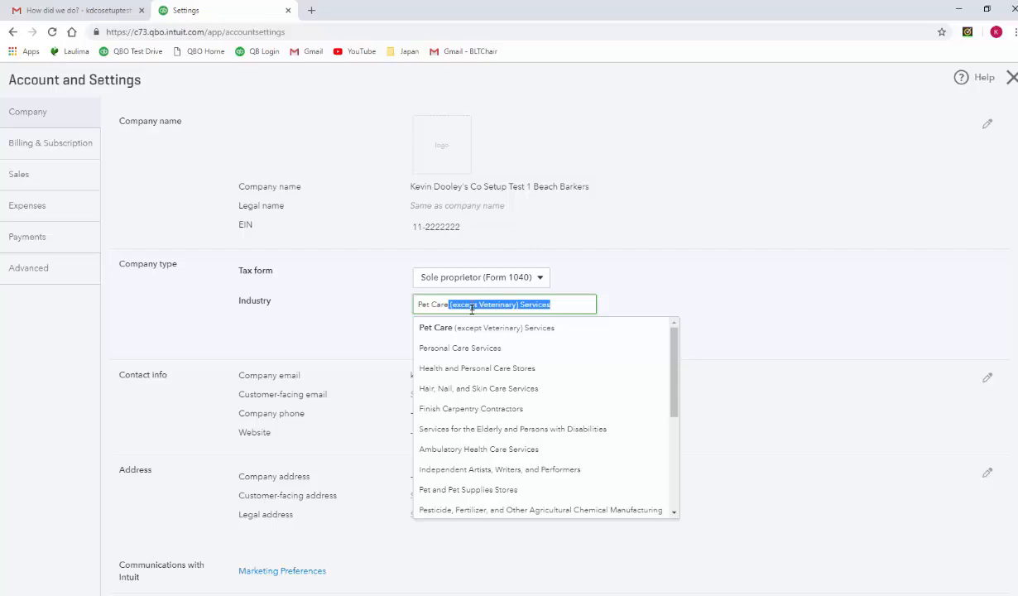
{"action": "left_click", "coordinate": [467, 328]}
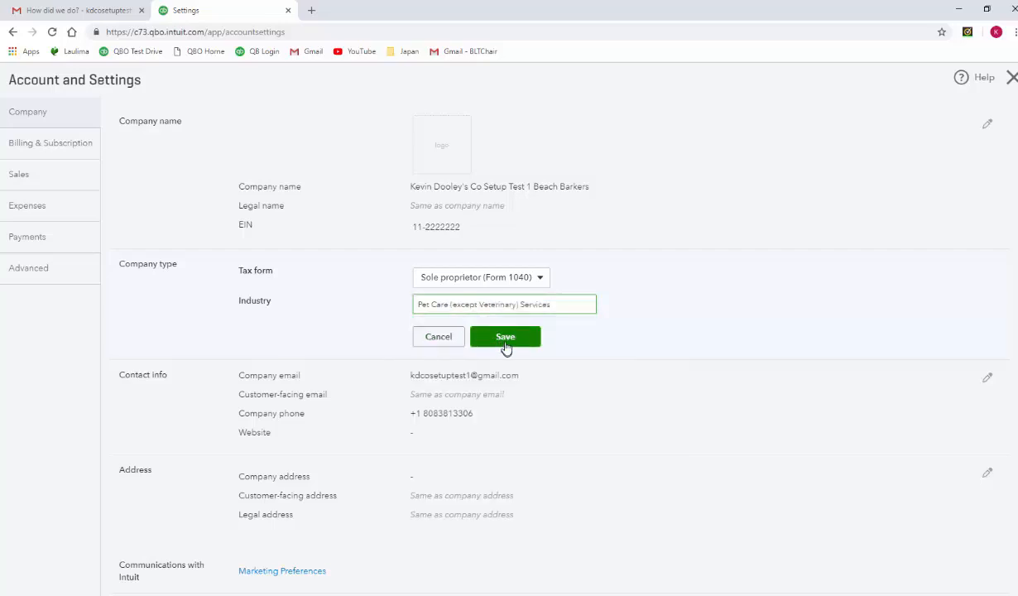
{"action": "left_click", "coordinate": [505, 338]}
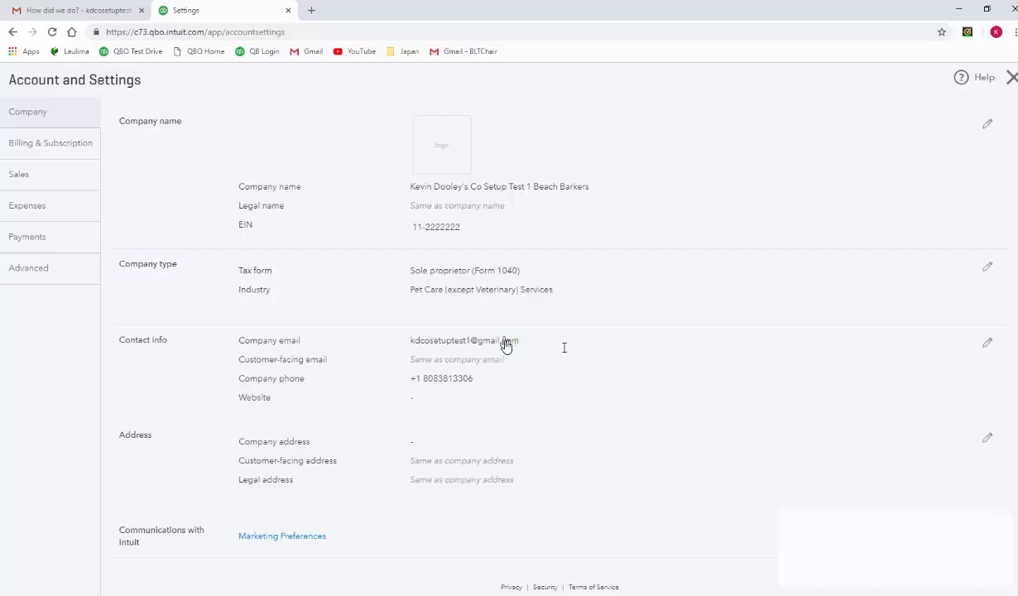
- Update the company phone number in the contact info and save it
{"action": "left_click", "coordinate": [505, 342]}
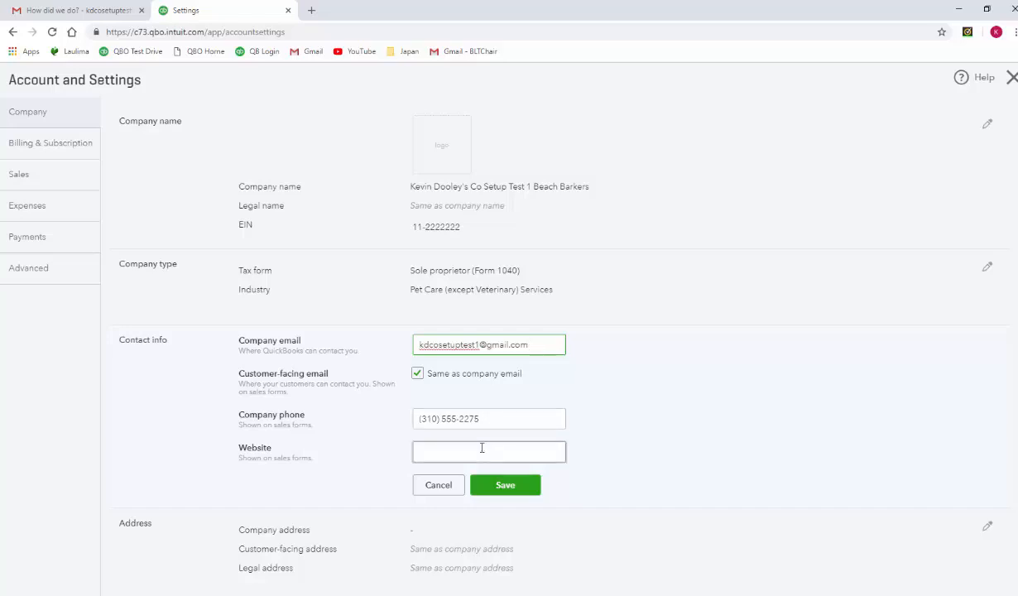
{"action": "left_click", "coordinate": [495, 488]}
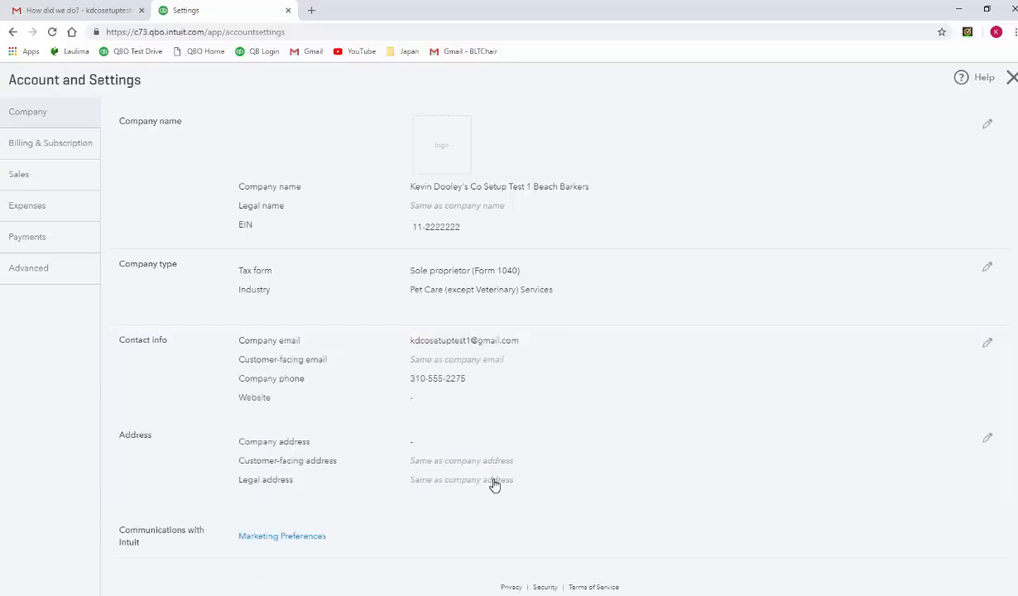
- Enter the street line of the company address
{"action": "left_click", "coordinate": [494, 485]}
{"action": "type", "text": "1302"}
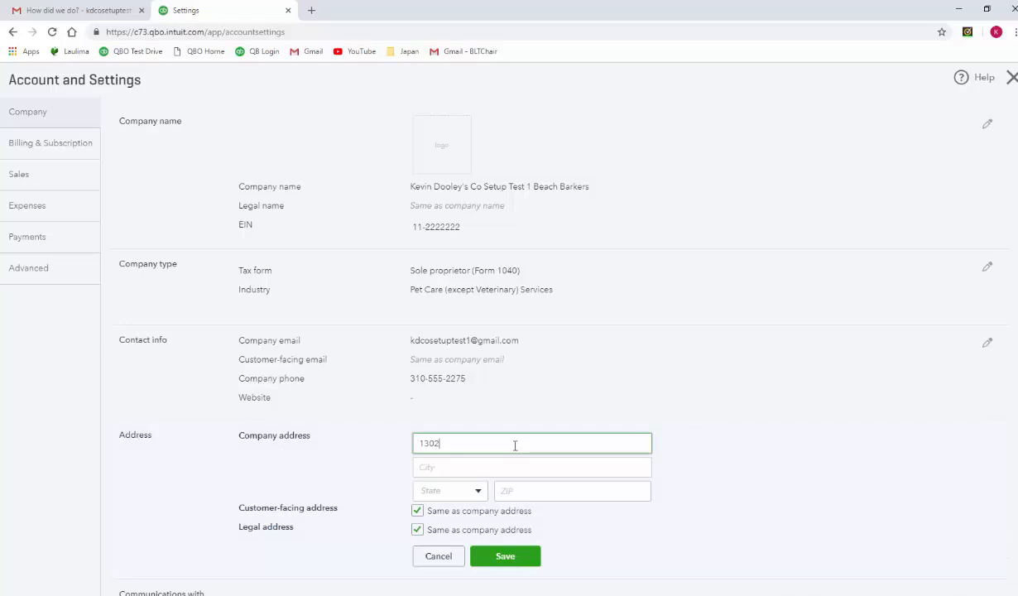
{"action": "type", "text": " Pacific Avenue"}
{"action": "key", "text": "Tab"}
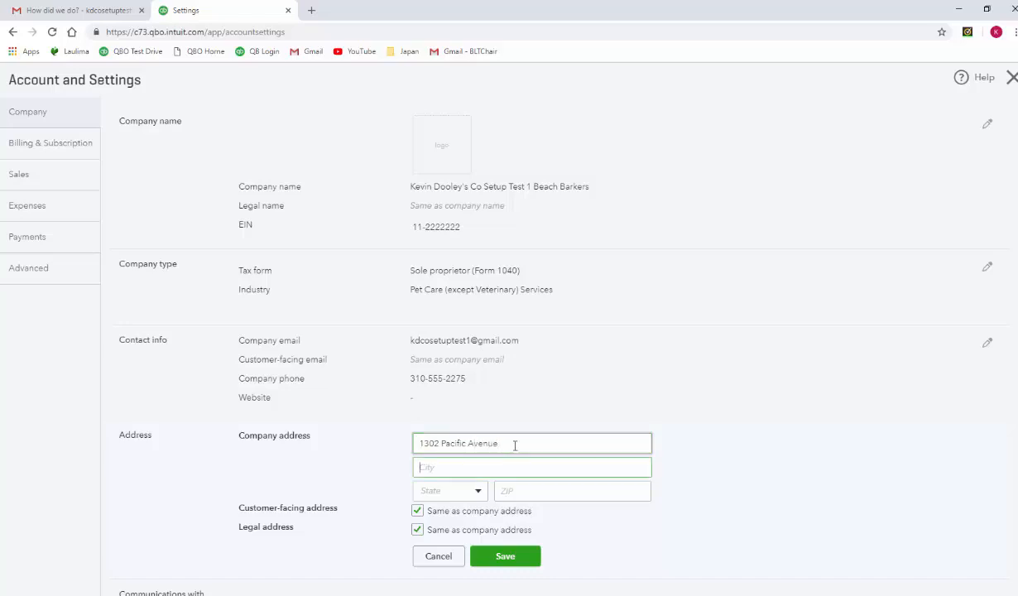
- Complete the company address with its city, state and ZIP code, and save it
{"action": "type", "text": "Venice"}
{"action": "key", "text": "Tab"}
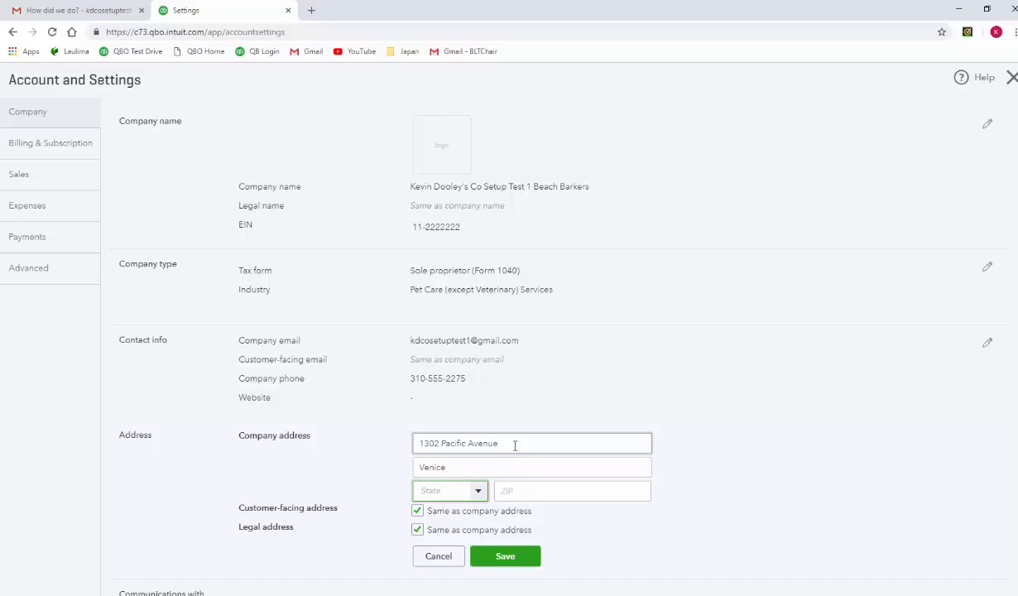
{"action": "left_click", "coordinate": [478, 490]}
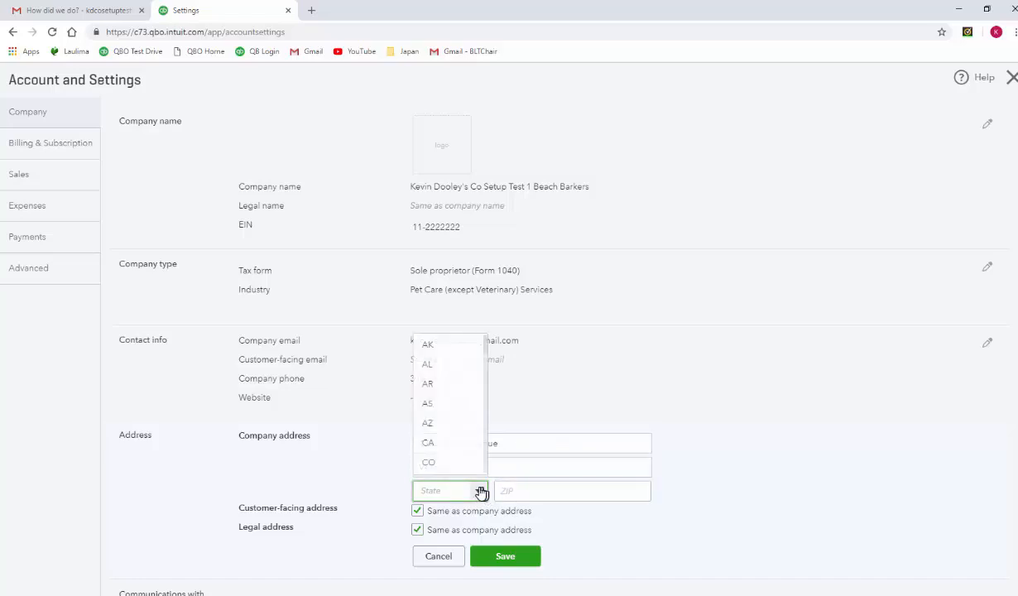
{"action": "left_click", "coordinate": [466, 446]}
{"action": "left_click", "coordinate": [520, 492]}
{"action": "type", "text": "9099"}
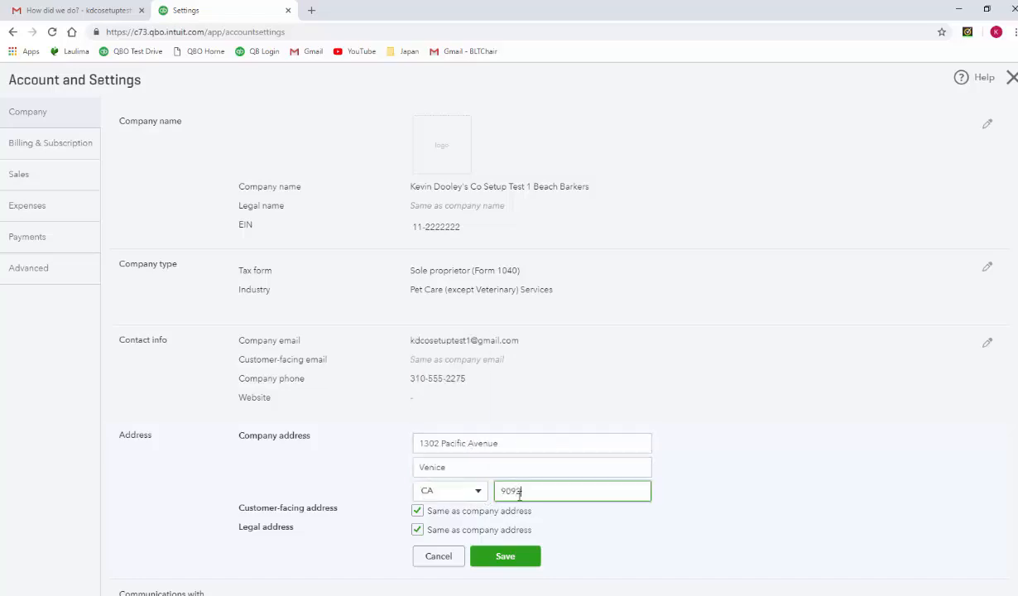
{"action": "type", "text": "1"}
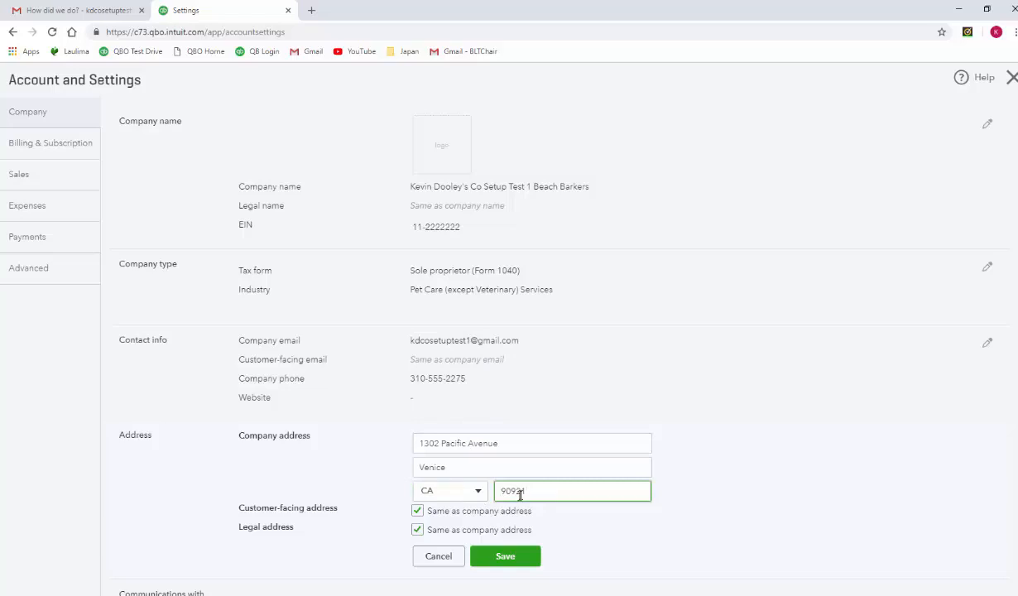
{"action": "left_click", "coordinate": [522, 556]}
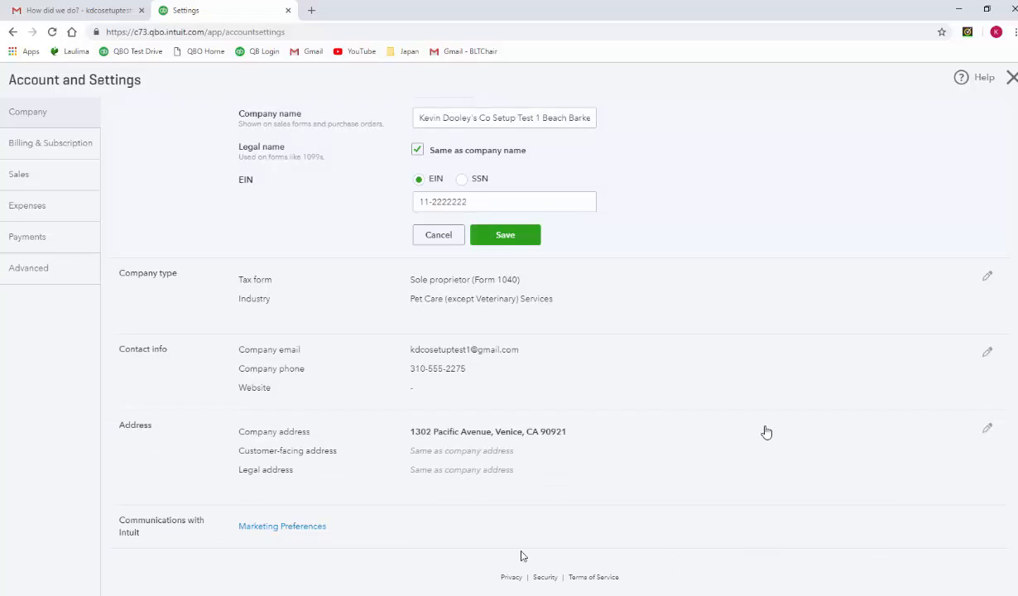
- Opt out of mail, phone and email in Intuit's marketing preferences, submit the choices, and return to the company settings
{"action": "left_click", "coordinate": [282, 527]}
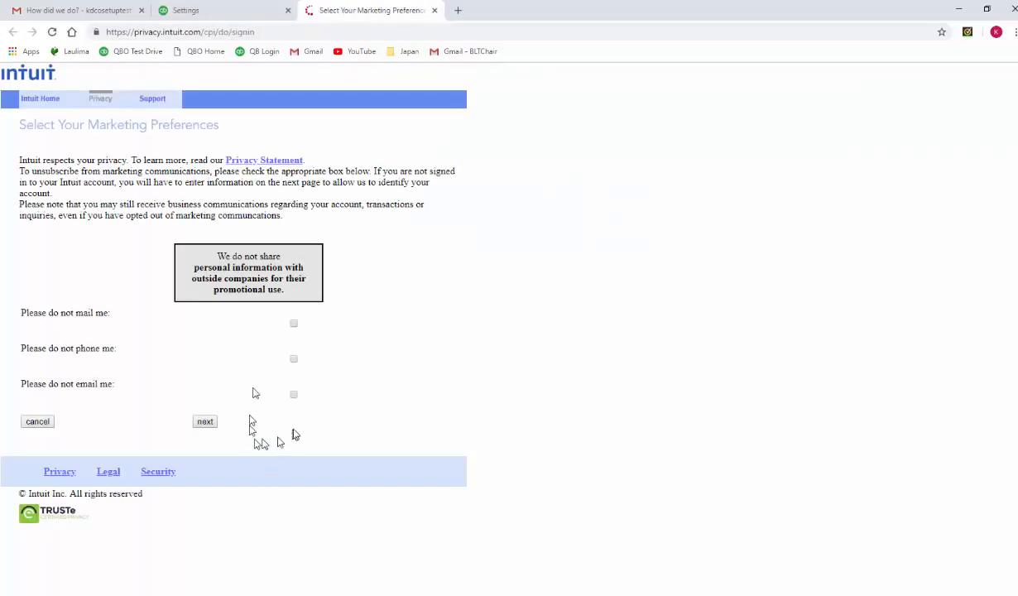
{"action": "left_click", "coordinate": [293, 324]}
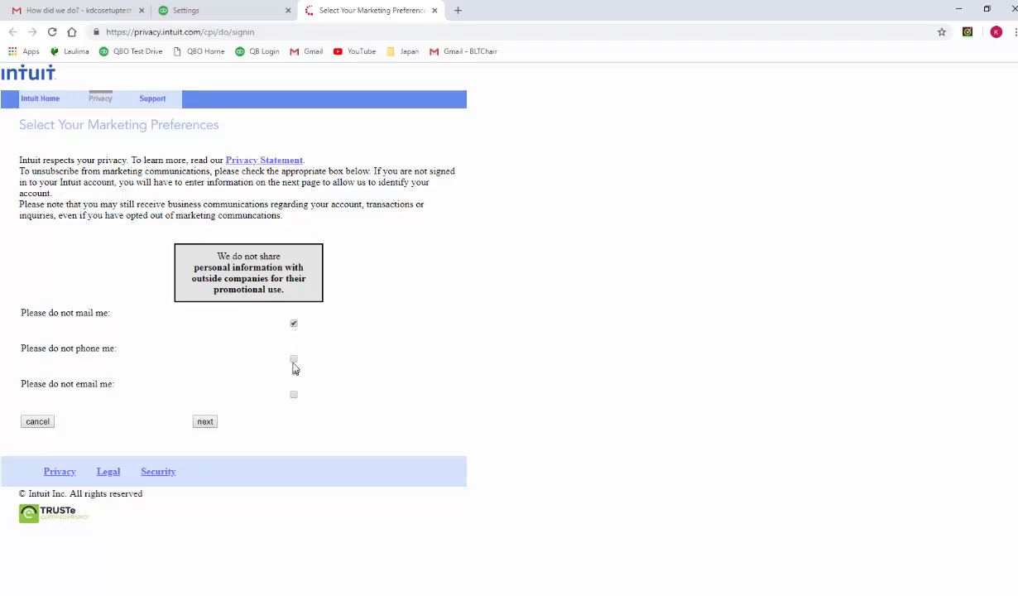
{"action": "left_click", "coordinate": [293, 360]}
{"action": "left_click", "coordinate": [293, 396]}
{"action": "left_click", "coordinate": [205, 422]}
{"action": "left_click", "coordinate": [434, 10]}
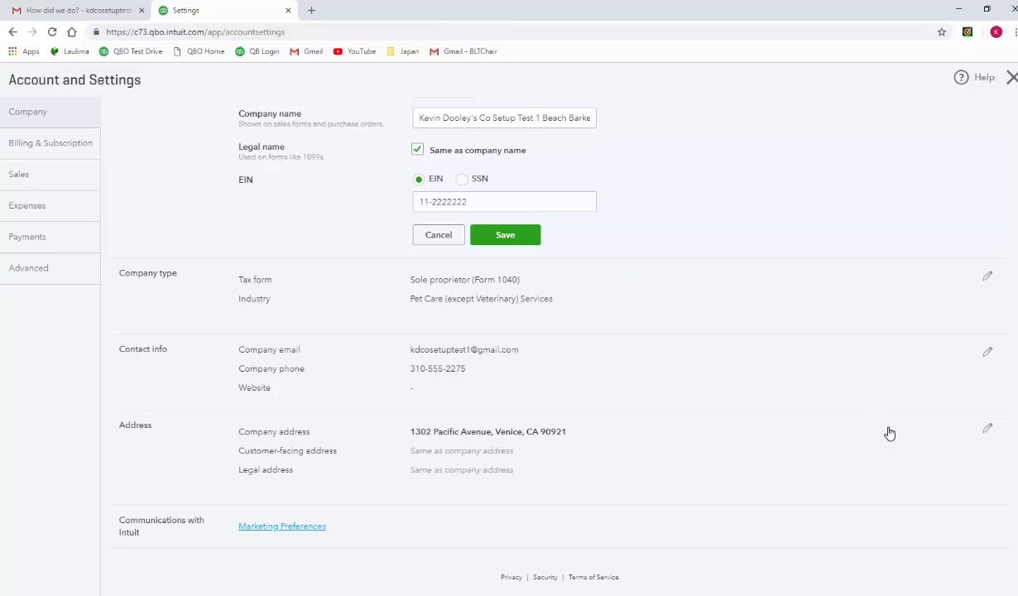
- In the sales form content settings, add preferred invoice term Net 30, due in 30 days, with the early-payment discount option enabled
{"action": "left_click", "coordinate": [54, 176]}
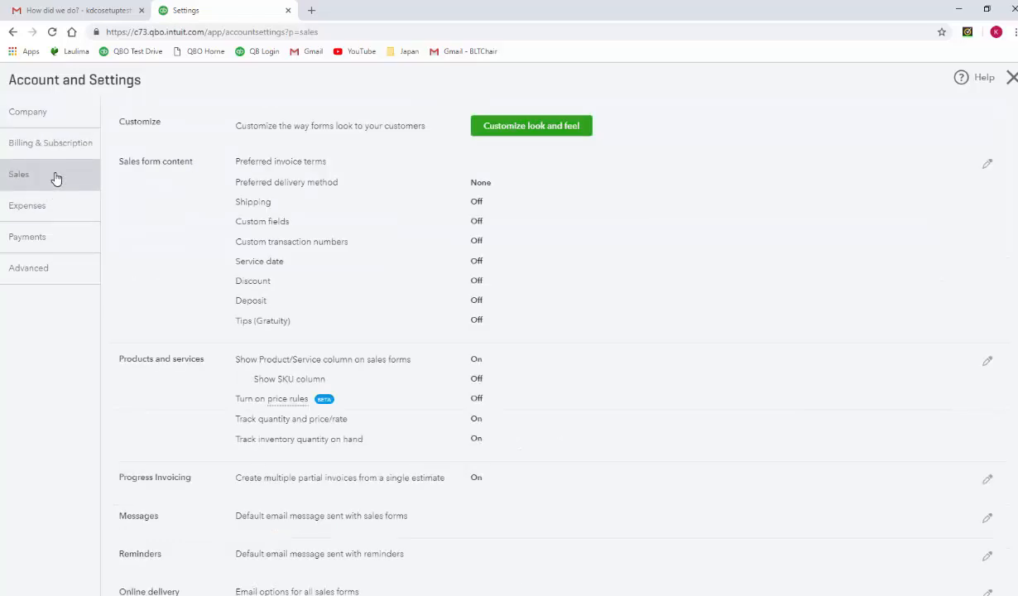
{"action": "left_click", "coordinate": [987, 166]}
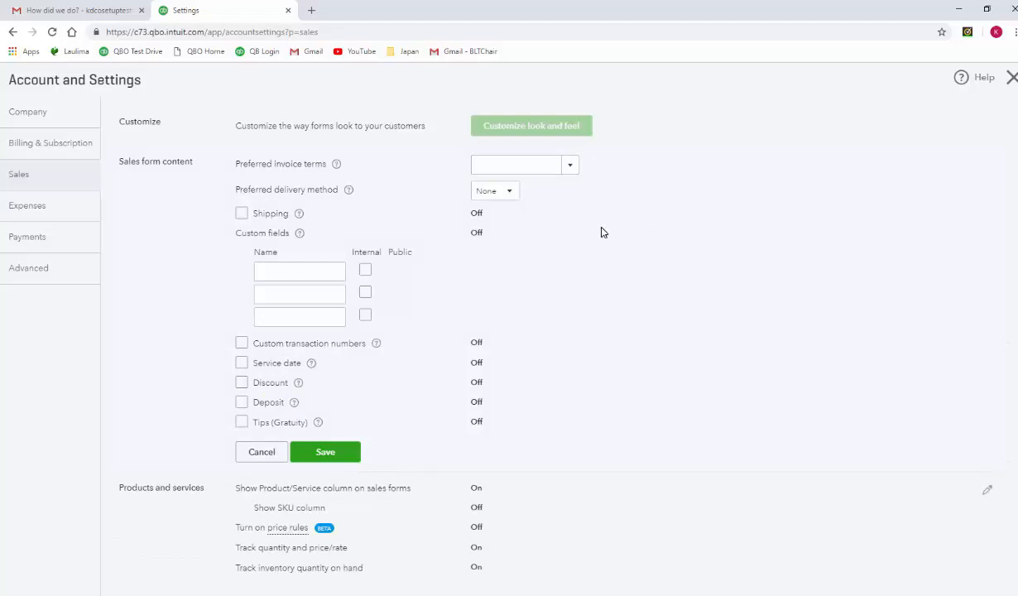
{"action": "left_click", "coordinate": [571, 170]}
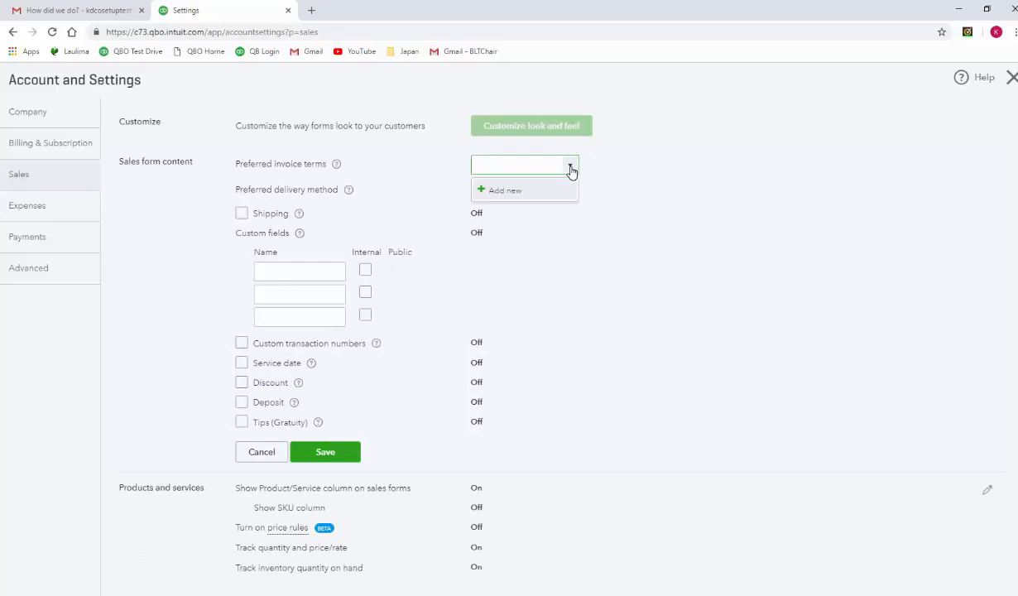
{"action": "left_click", "coordinate": [511, 191]}
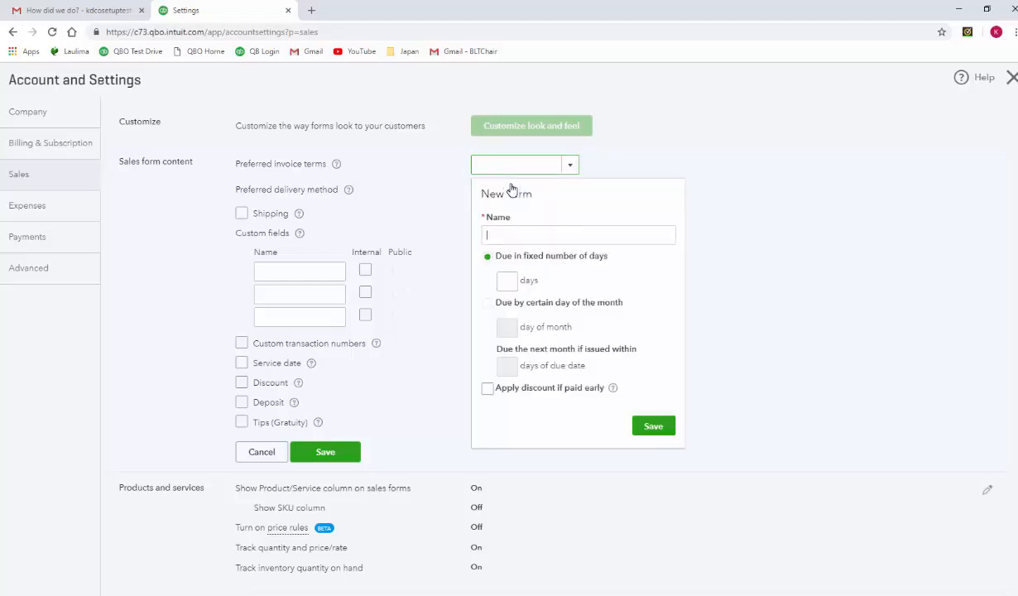
{"action": "left_click", "coordinate": [507, 281]}
{"action": "type", "text": "30"}
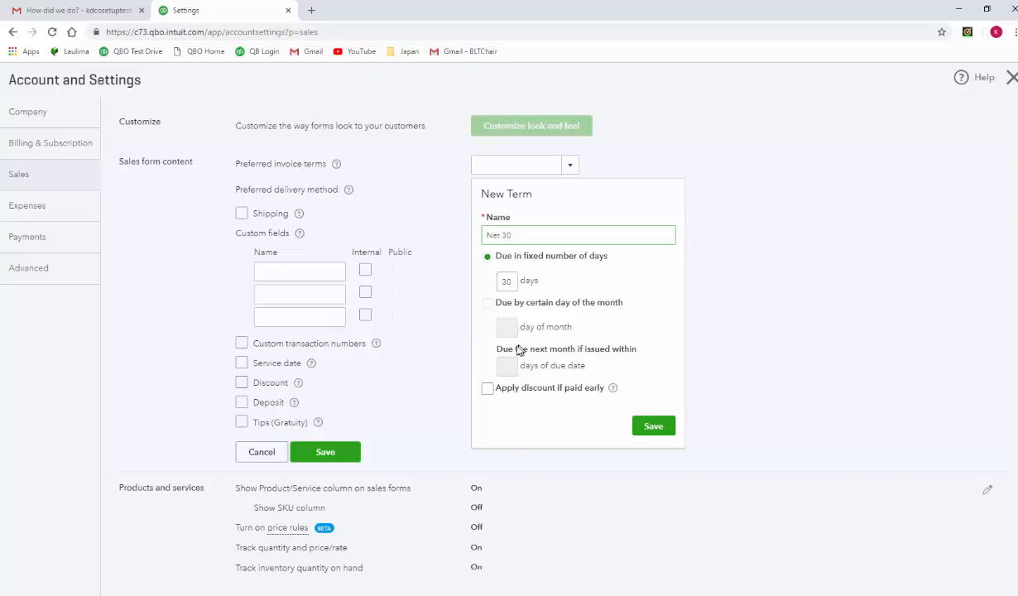
{"action": "left_click", "coordinate": [487, 389]}
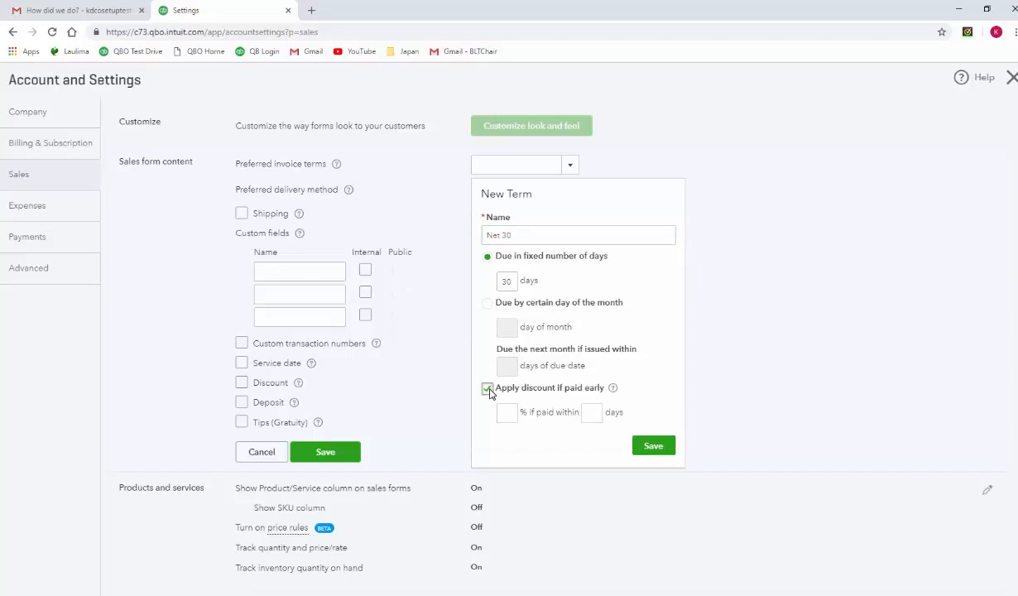
{"action": "left_click", "coordinate": [647, 443]}
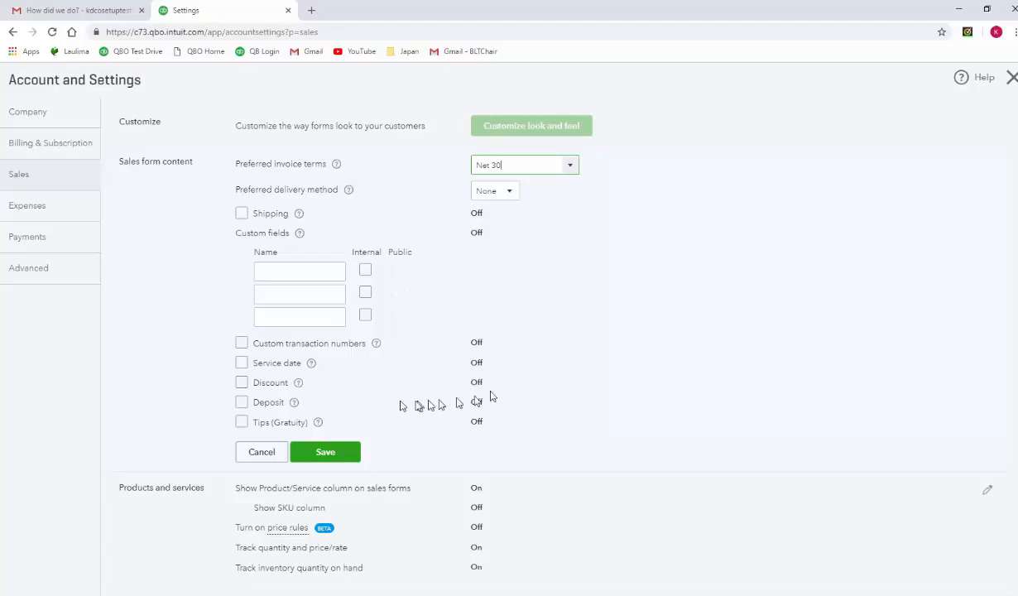
{"action": "left_click", "coordinate": [242, 383]}
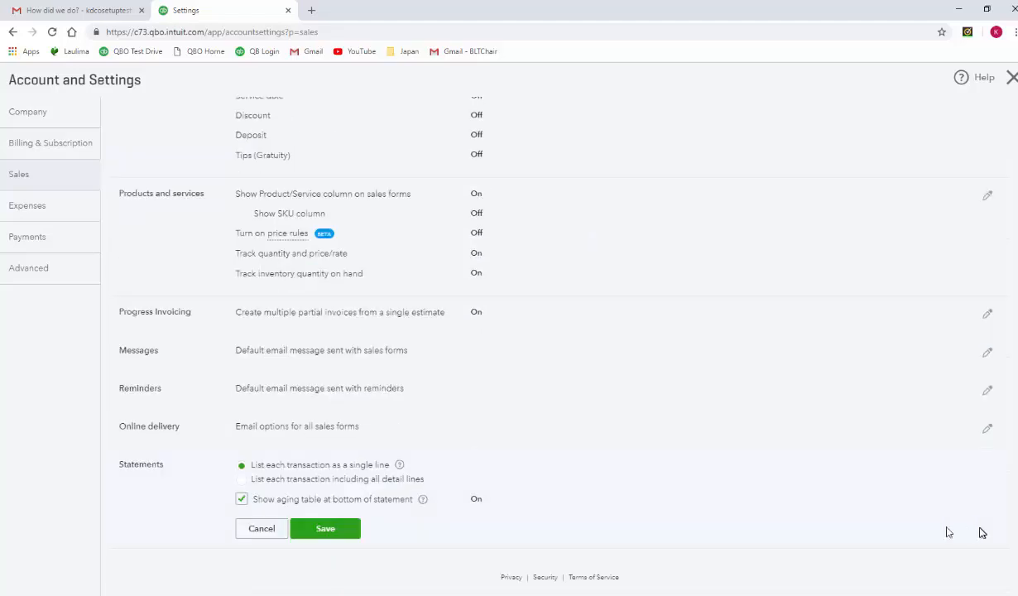
- Turn off the aging table at the bottom of statements and save the Statements settings
{"action": "left_click", "coordinate": [241, 500]}
{"action": "left_click", "coordinate": [324, 534]}
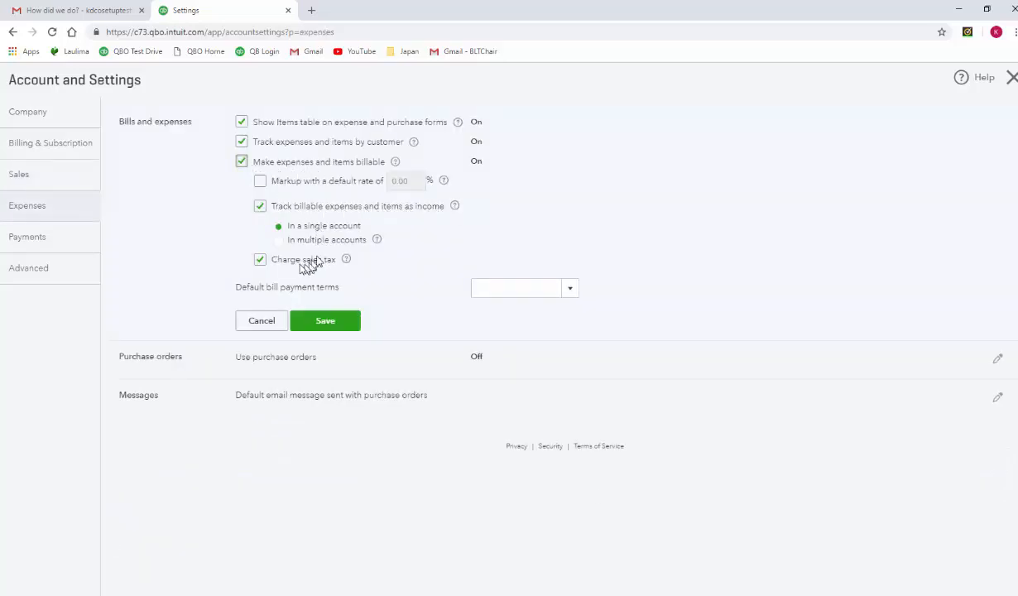
- Turn off charging sales tax on billable expenses, set the default bill payment terms to Net 30, and save the bills and expenses settings
{"action": "left_click", "coordinate": [260, 261]}
{"action": "left_click", "coordinate": [517, 288]}
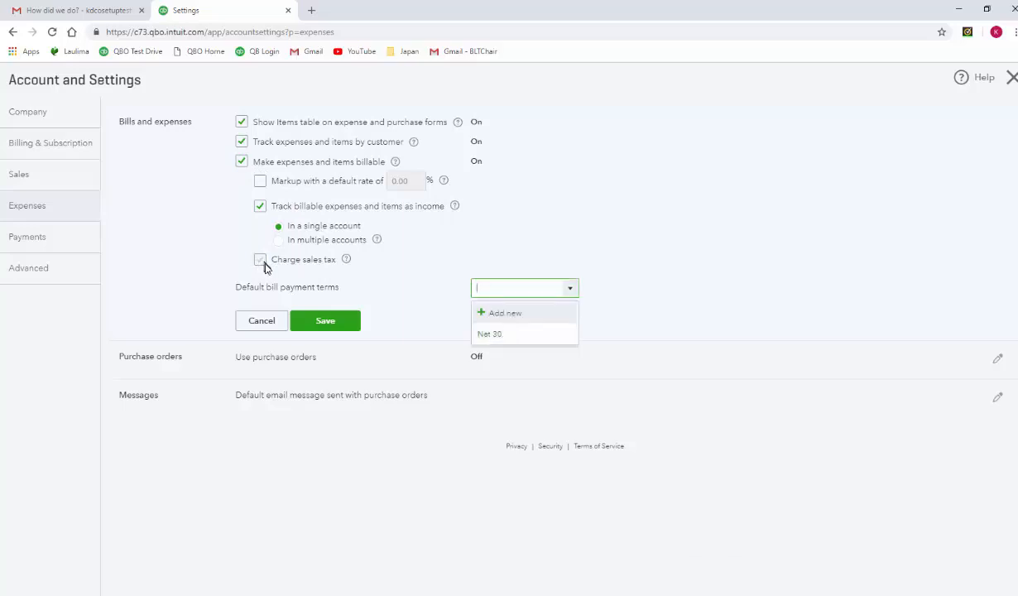
{"action": "left_click", "coordinate": [489, 335]}
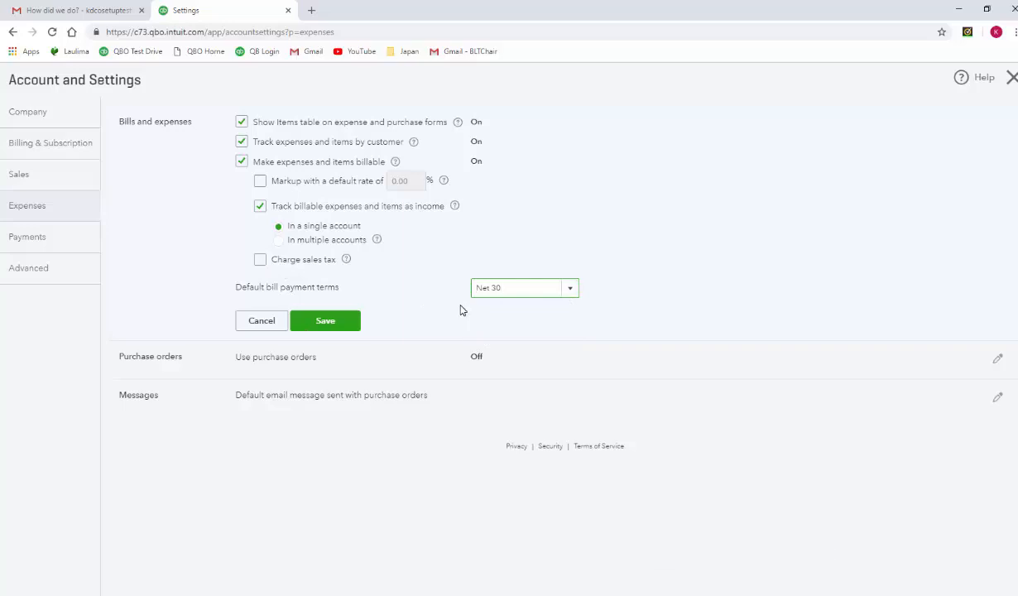
{"action": "left_click", "coordinate": [461, 310]}
{"action": "left_click", "coordinate": [335, 325]}
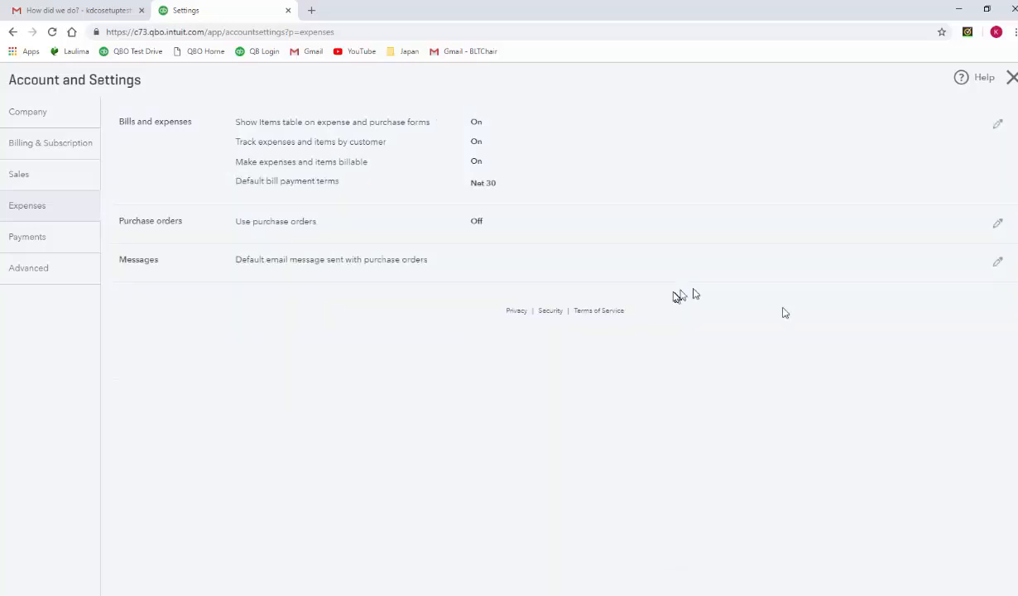
- Enable the use of purchase orders in the expense settings and save
{"action": "left_click", "coordinate": [997, 224]}
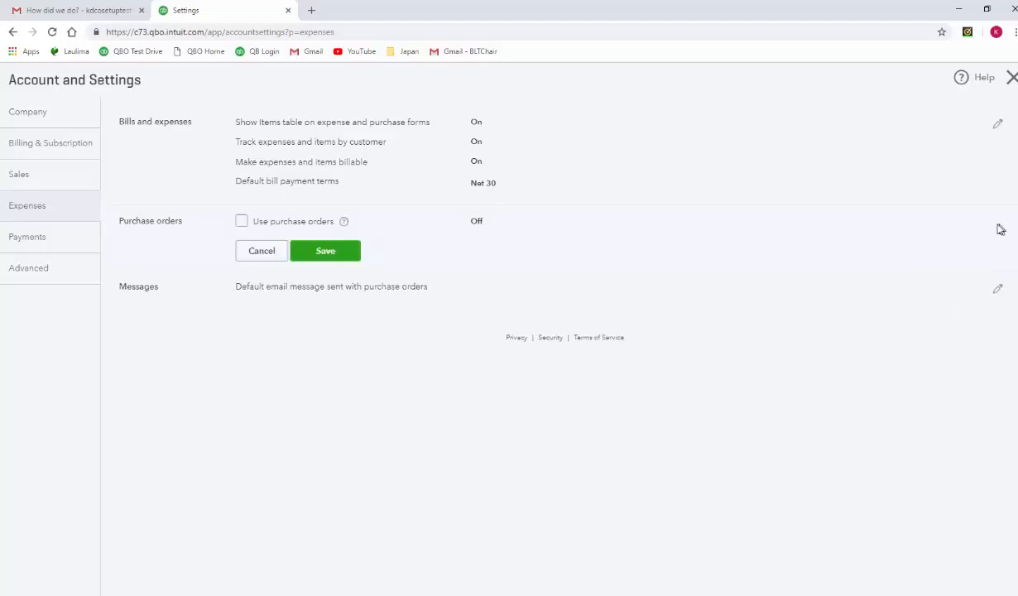
{"action": "left_click", "coordinate": [241, 222]}
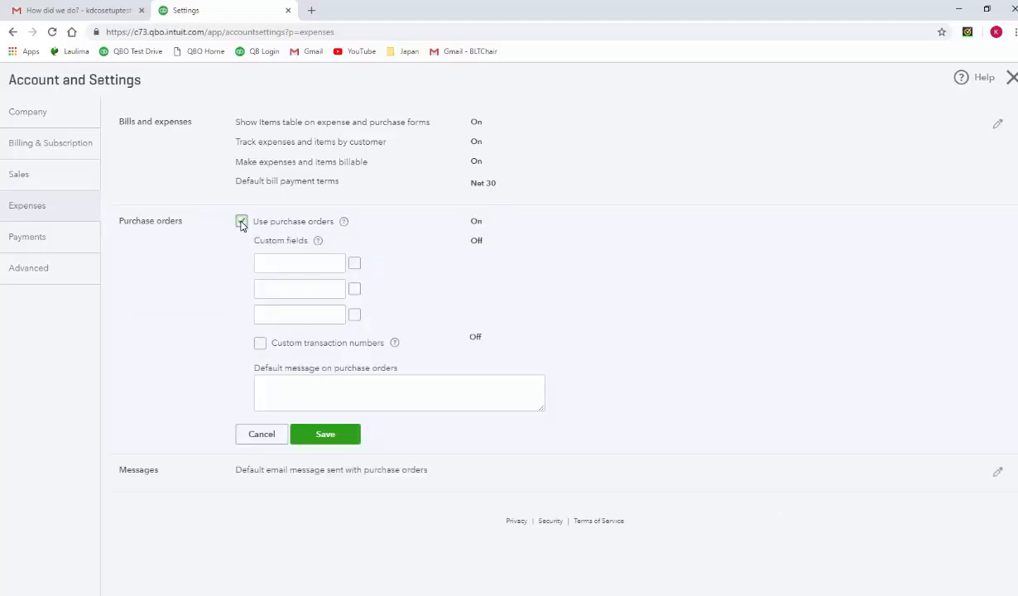
{"action": "left_click", "coordinate": [353, 432]}
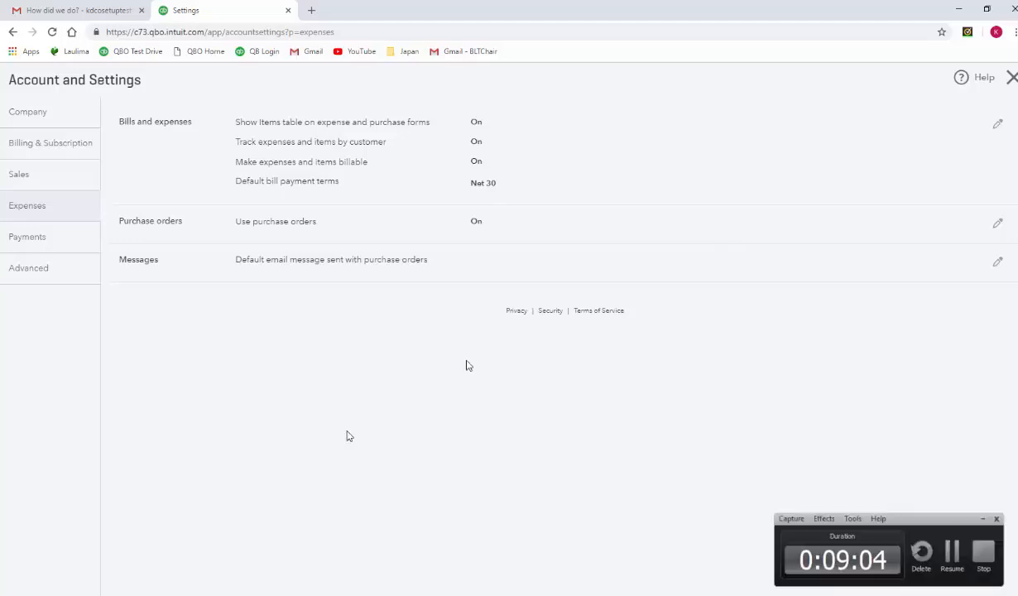
- In the advanced settings, edit the chart of accounts section and choose Discounts given as the discount account
{"action": "left_click", "coordinate": [24, 270]}
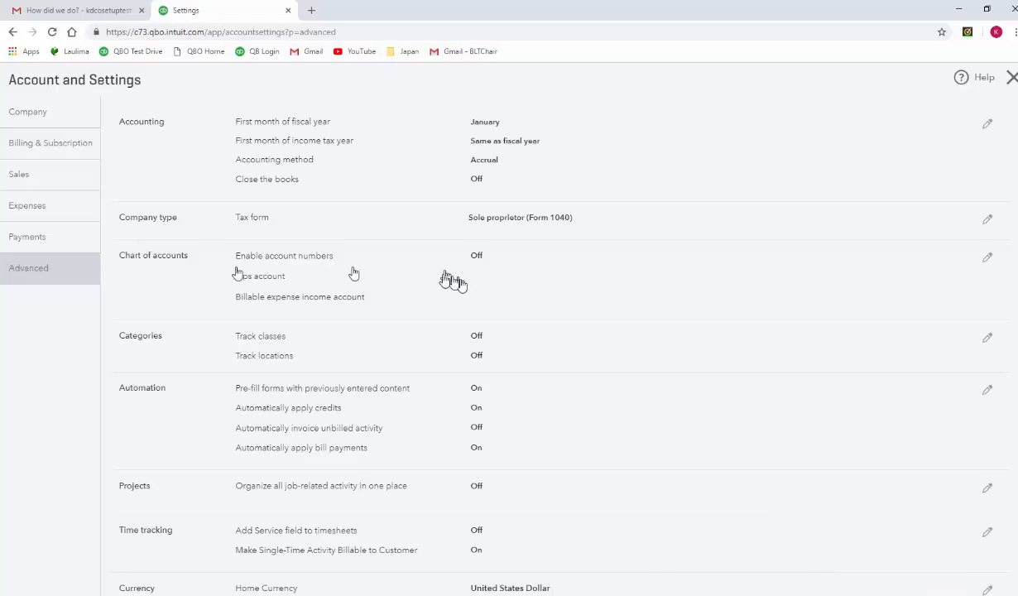
{"action": "left_click", "coordinate": [985, 260]}
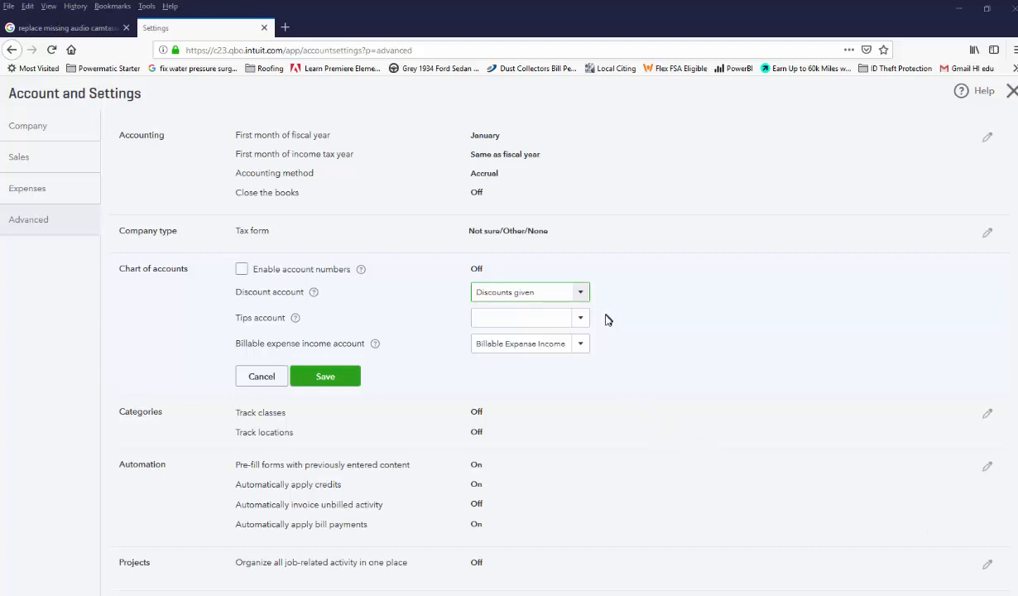
{"action": "left_click", "coordinate": [582, 294]}
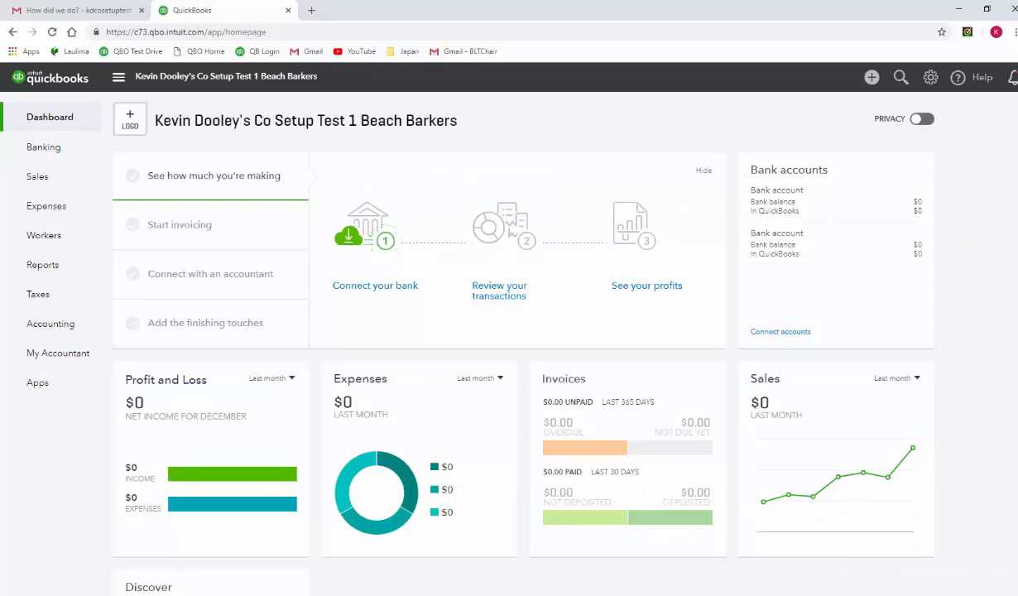
- Review the Beach Barkers import files in the Laulima course resources and in the downloaded QBO_2017_ImportFiles folder
{"action": "left_click", "coordinate": [427, 595]}
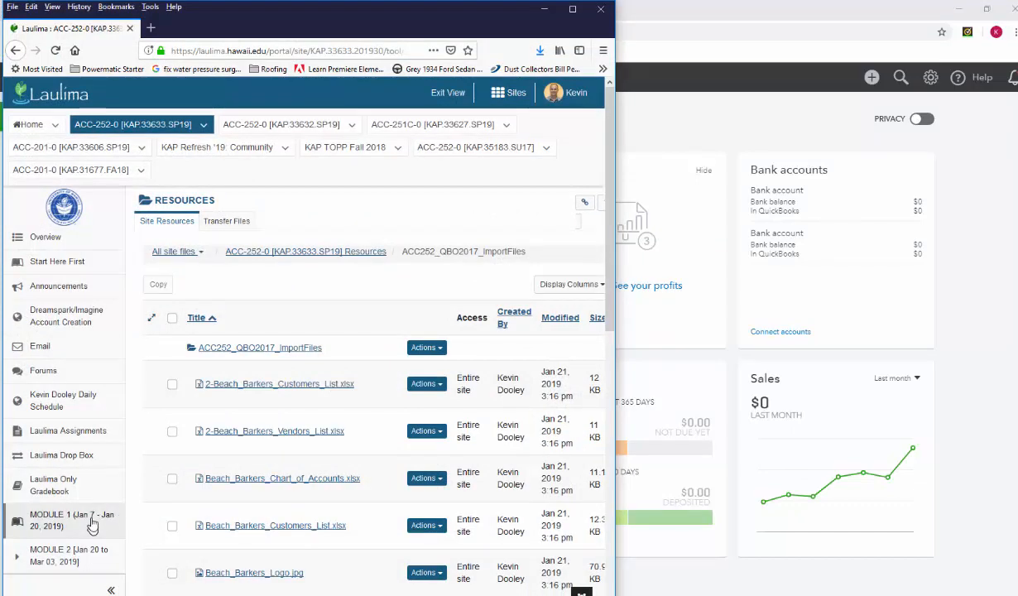
{"action": "scroll", "coordinate": [90, 509], "scroll_direction": "down", "scroll_amount": 4}
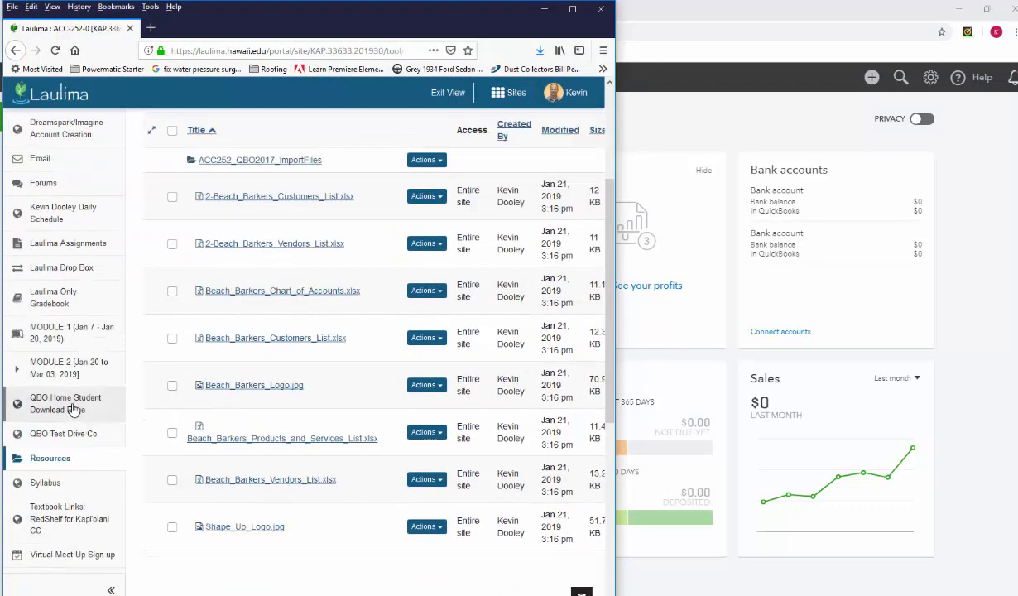
{"action": "scroll", "coordinate": [74, 418], "scroll_direction": "up", "scroll_amount": 4}
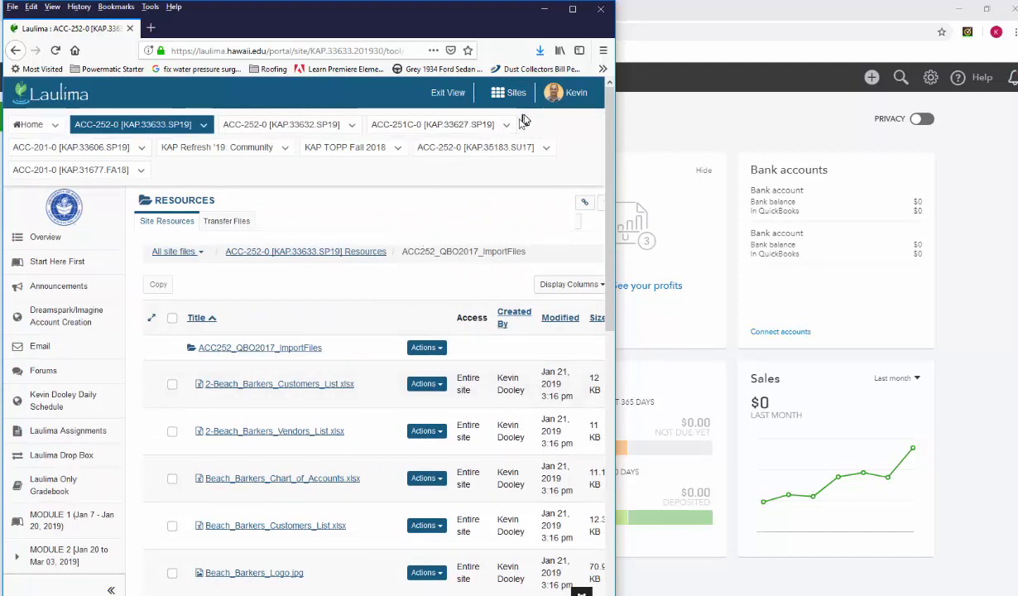
{"action": "left_click", "coordinate": [545, 10]}
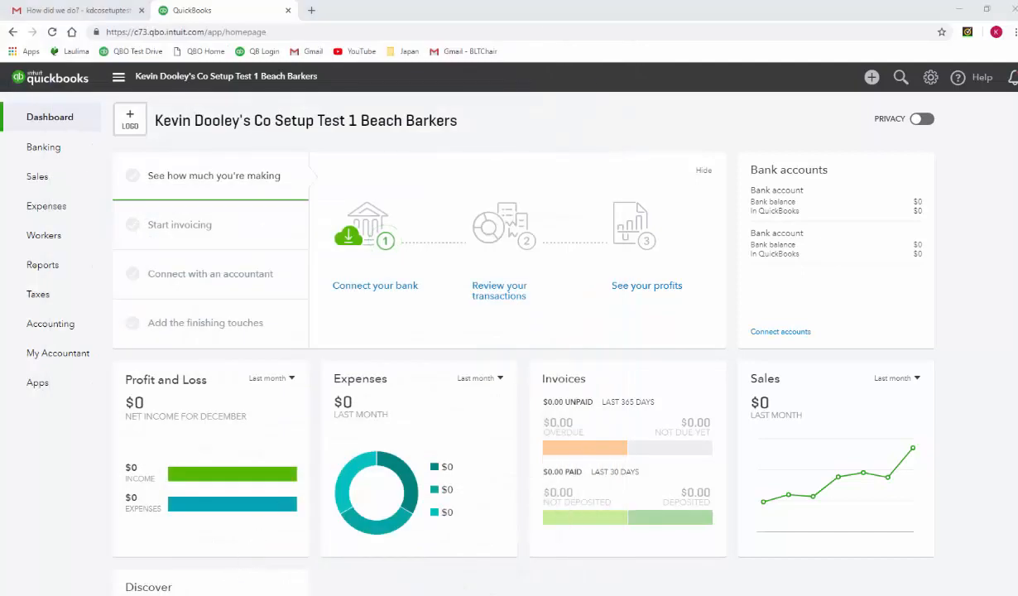
{"action": "left_click", "coordinate": [327, 593]}
{"action": "left_click_drag", "start_coordinate": [619, 213], "coordinate": [390, 182]}
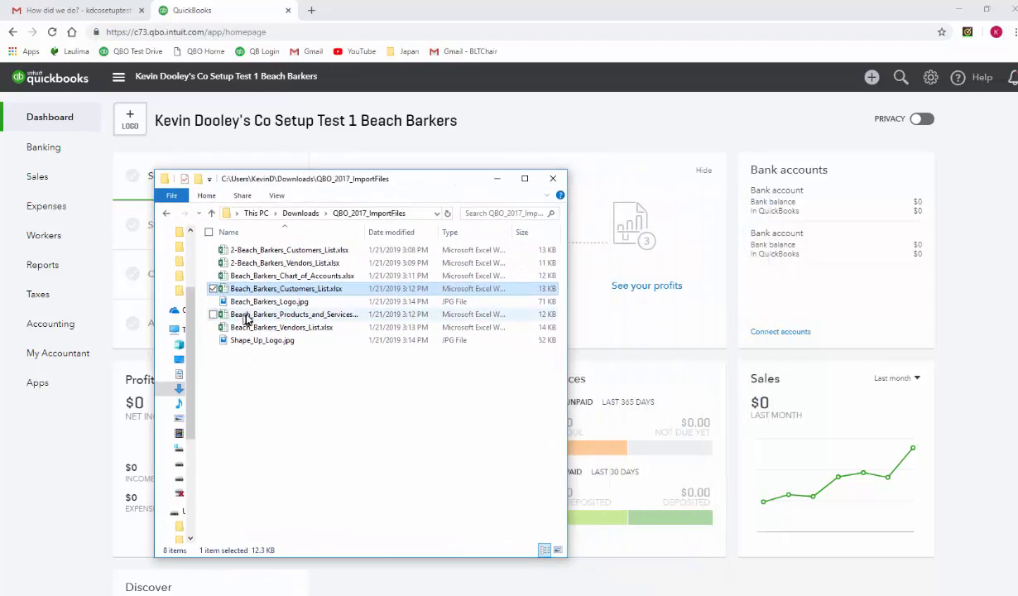
- Start a customer data import from the company's data import tools
{"action": "left_click", "coordinate": [931, 78]}
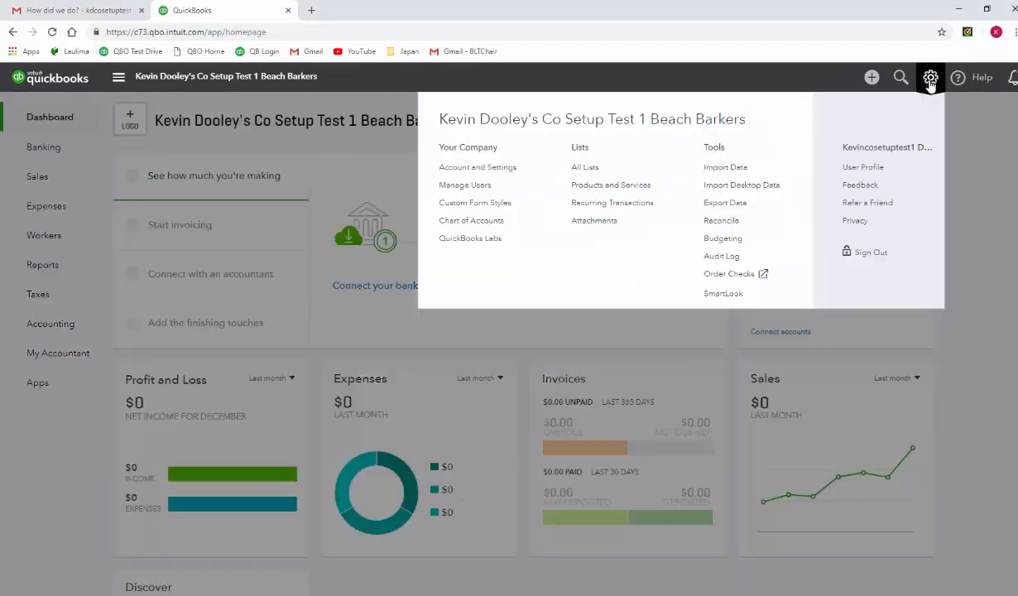
{"action": "left_click", "coordinate": [727, 167]}
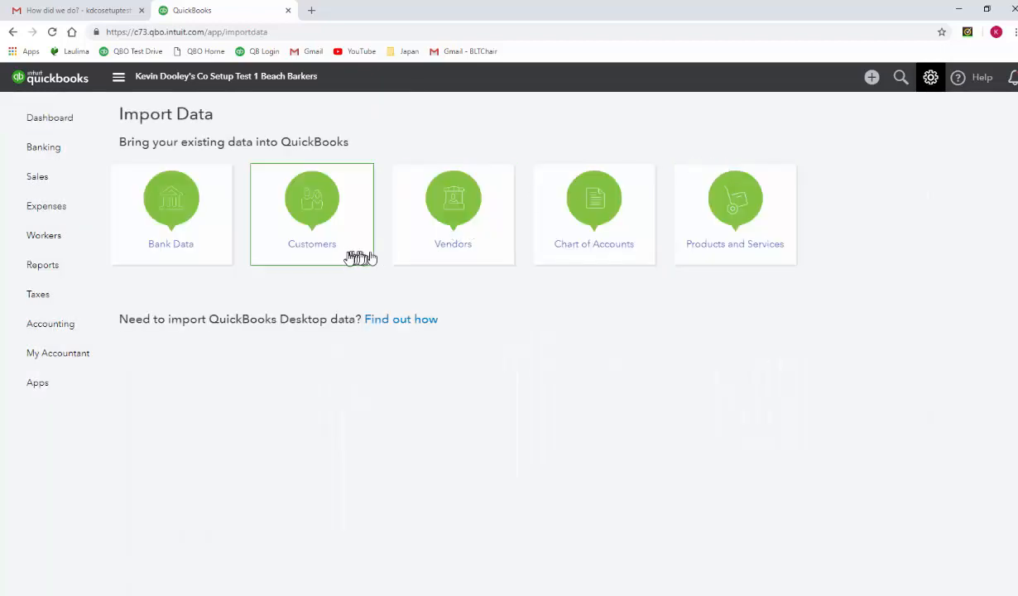
{"action": "left_click", "coordinate": [314, 248]}
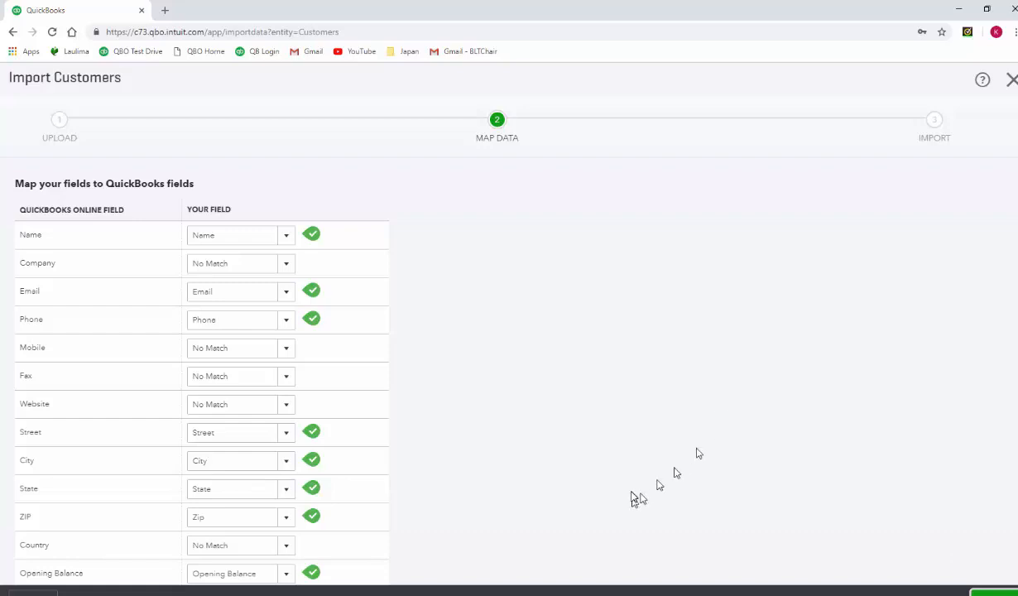
- Switch to Excel to examine the column layout of QuickBooks_Online_Customer_Sample_File.xls, and close the file
{"action": "left_click", "coordinate": [646, 595]}
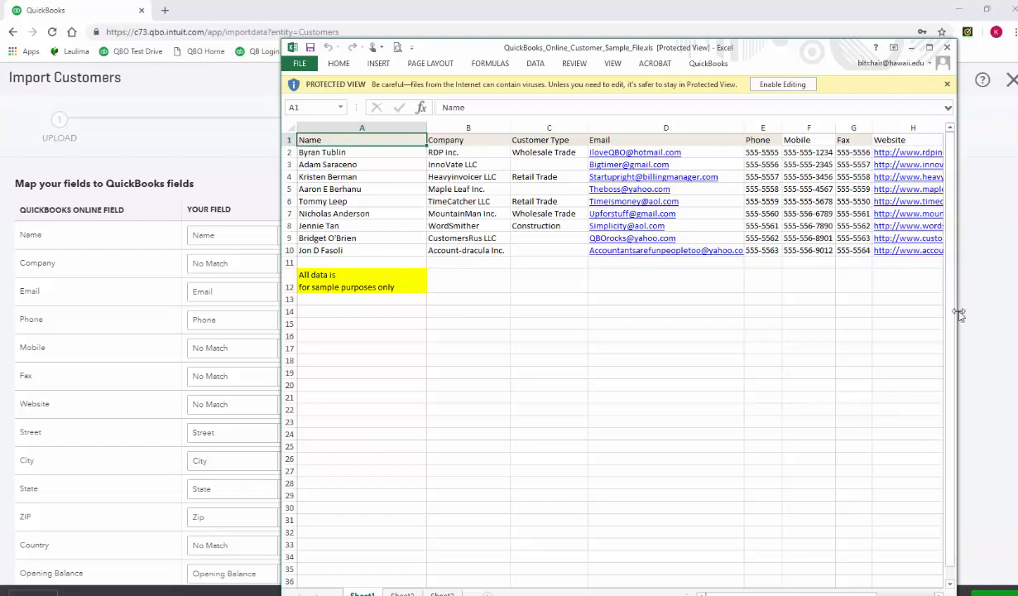
{"action": "left_click_drag", "start_coordinate": [957, 319], "coordinate": [1002, 320]}
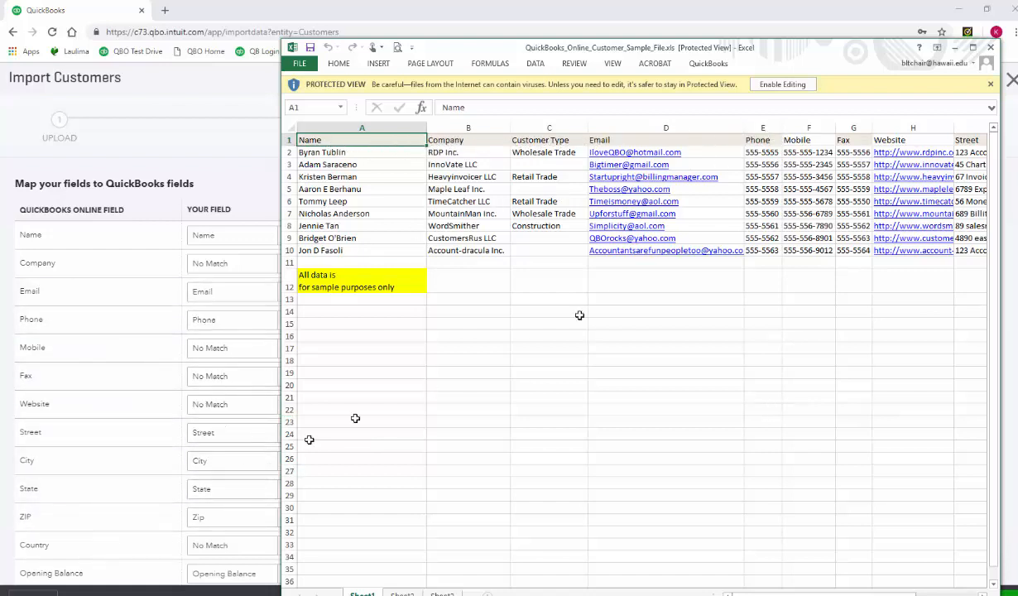
{"action": "left_click", "coordinate": [991, 48]}
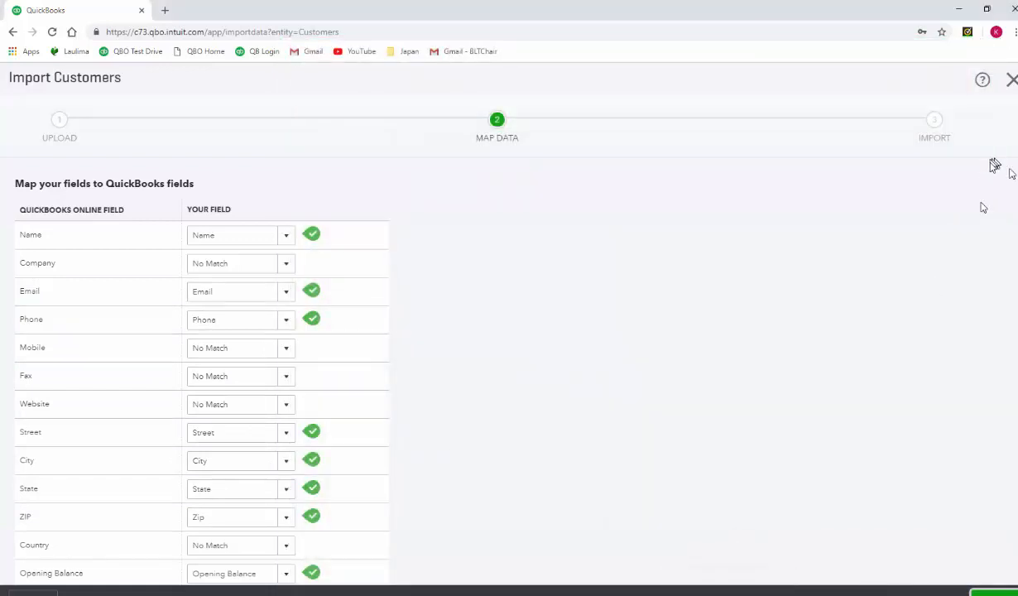
- Accept the customer field mapping and import all the listed customers
{"action": "left_click", "coordinate": [990, 593]}
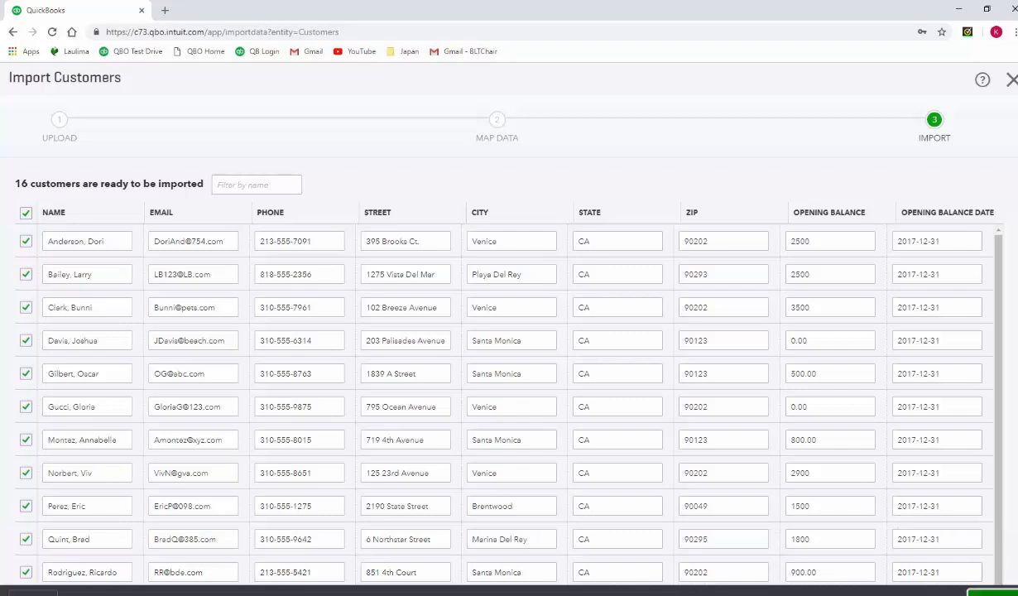
{"action": "left_click", "coordinate": [992, 592]}
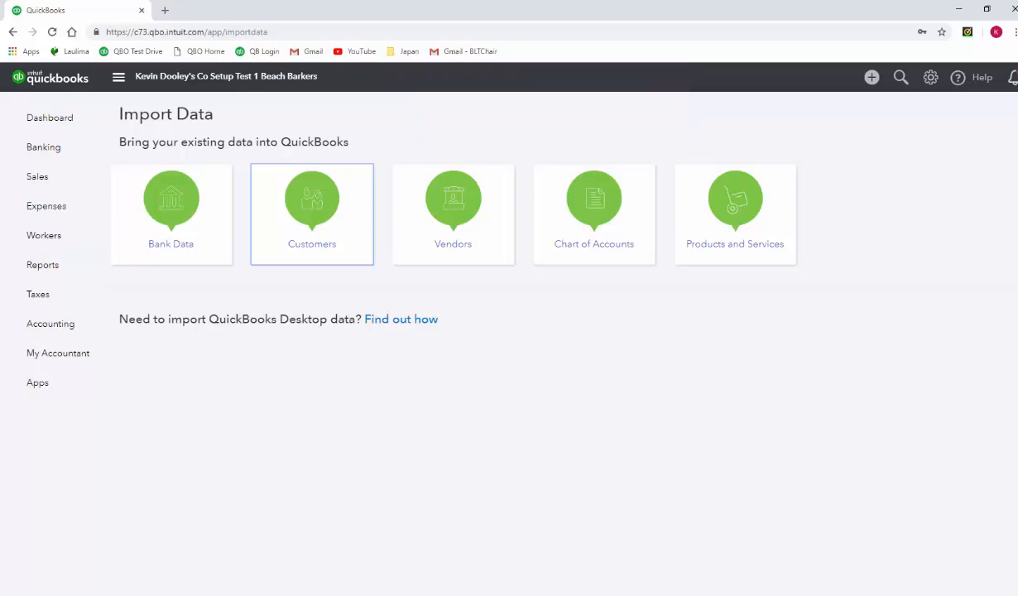
- Open the first customer in the customer list for editing and turn off using the display name for printing on checks
{"action": "left_click", "coordinate": [47, 118]}
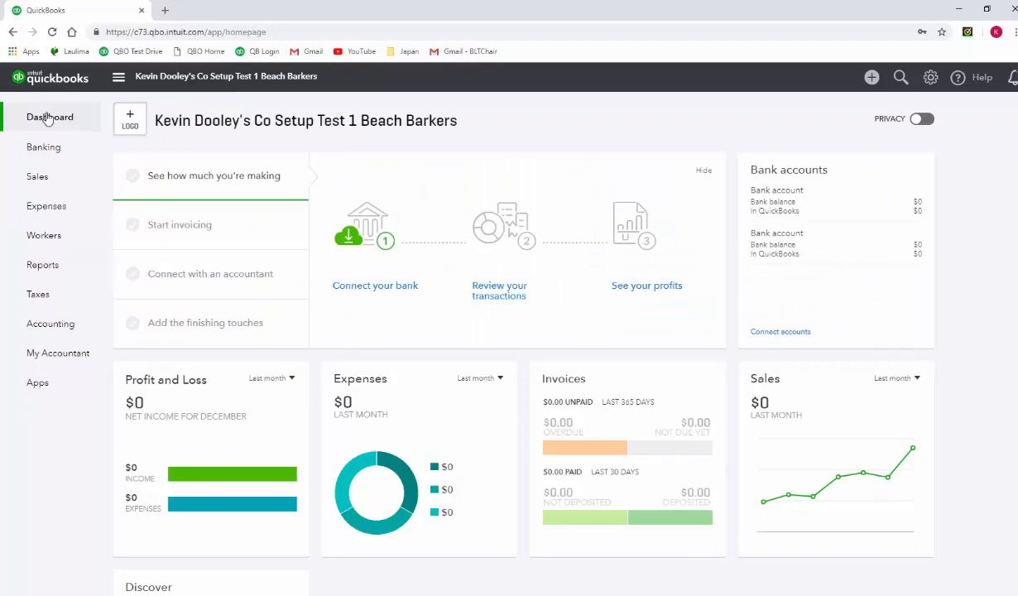
{"action": "left_click", "coordinate": [60, 177]}
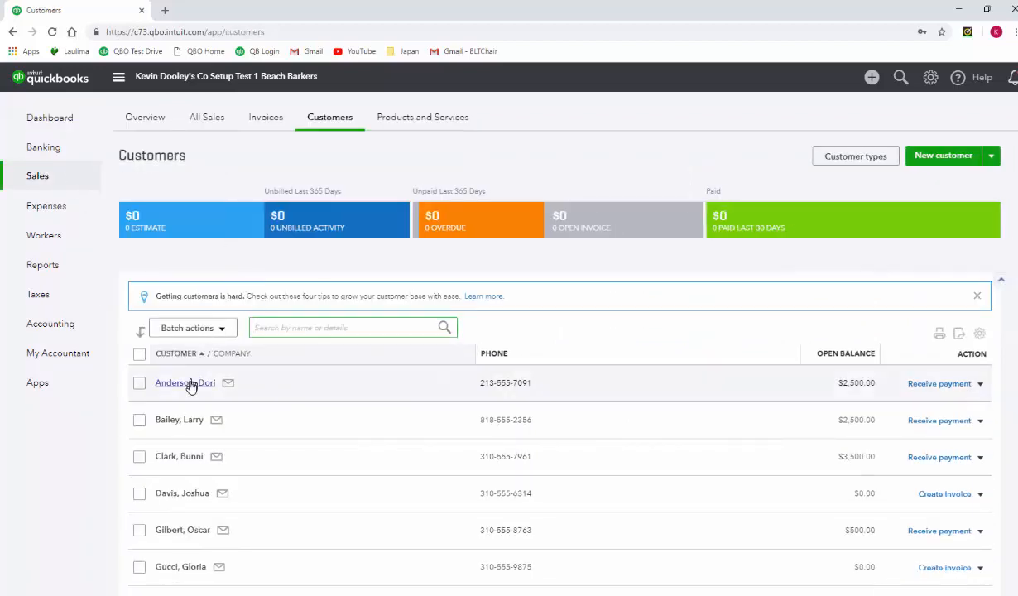
{"action": "left_click", "coordinate": [179, 384]}
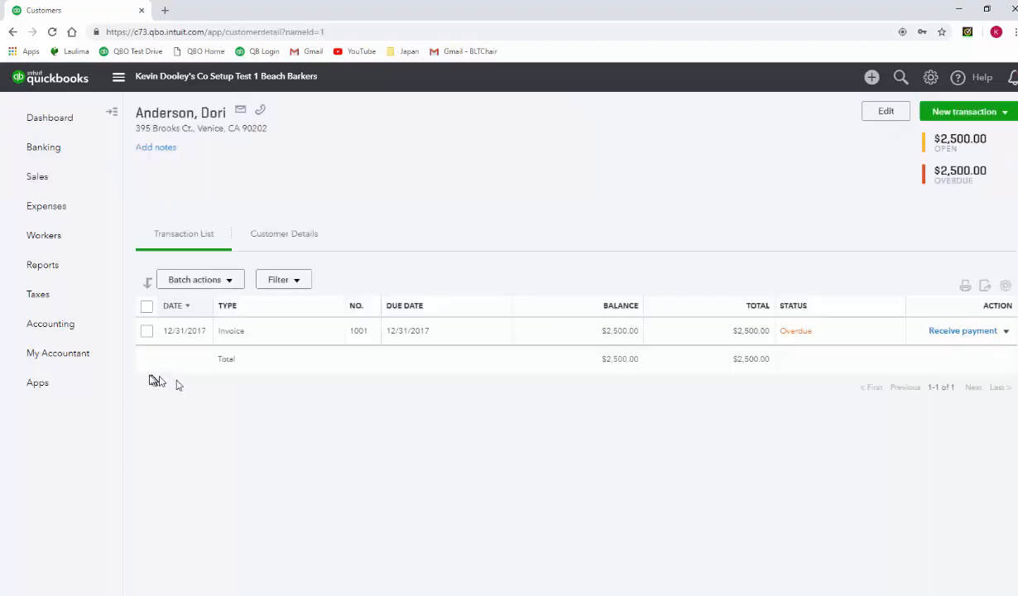
{"action": "left_click", "coordinate": [883, 114]}
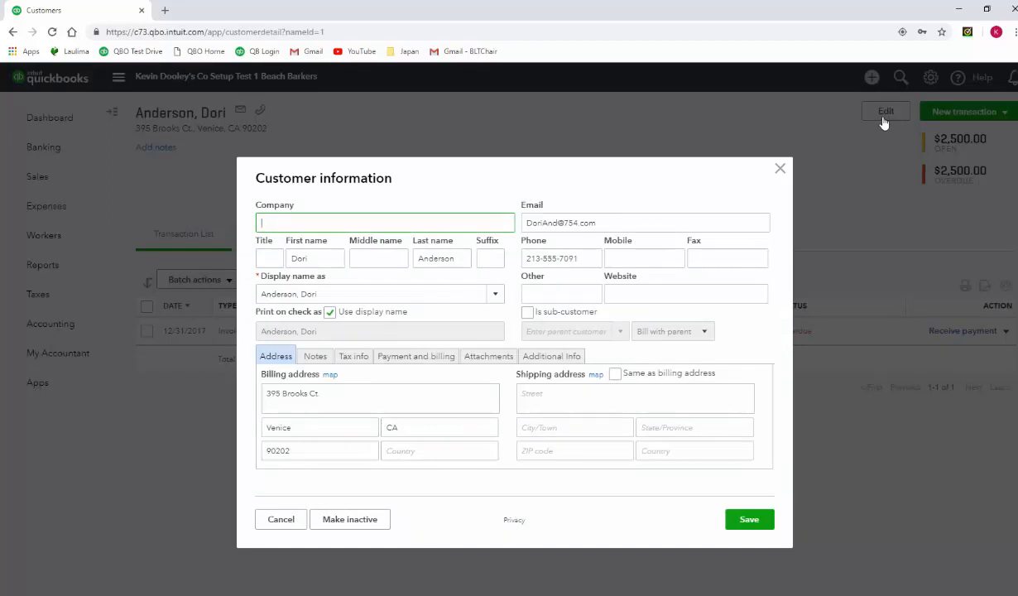
{"action": "left_click", "coordinate": [329, 314]}
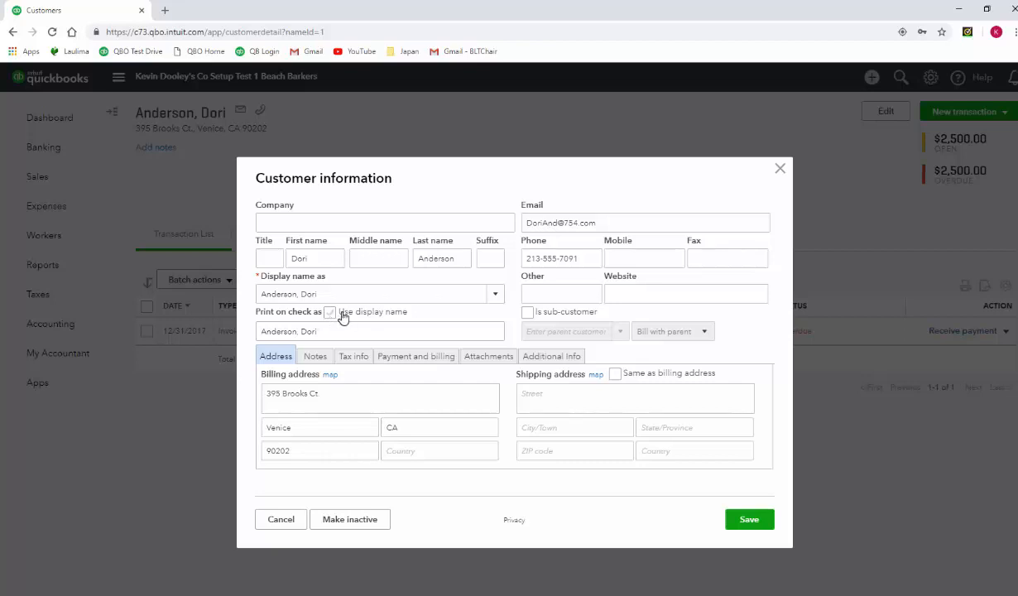
- Set the customer's preferred payment method to Check and terms to Net 30, and save the customer information
{"action": "left_click", "coordinate": [402, 363]}
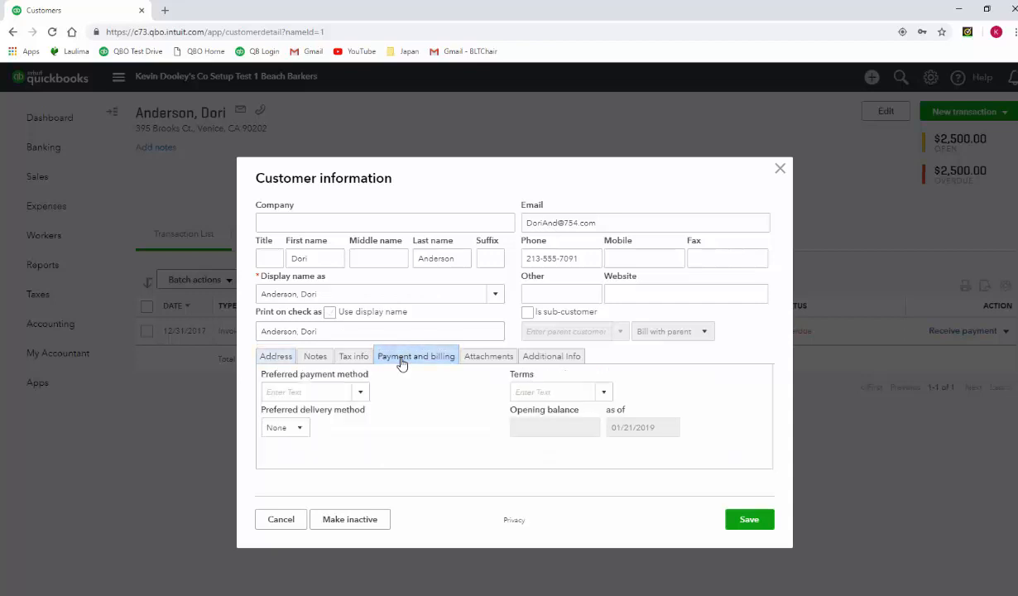
{"action": "left_click", "coordinate": [361, 391]}
{"action": "left_click", "coordinate": [294, 461]}
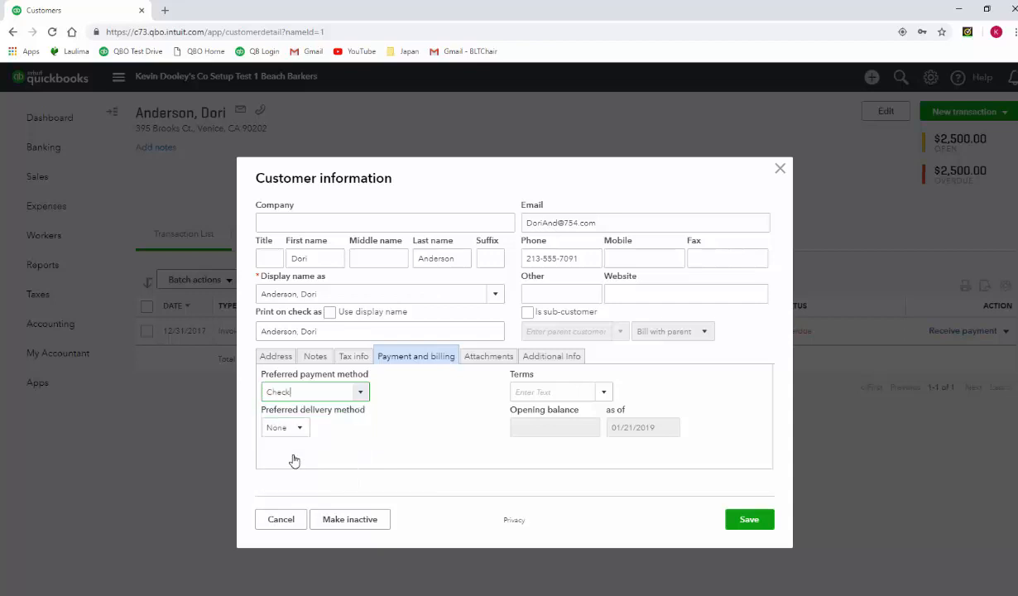
{"action": "left_click", "coordinate": [602, 393]}
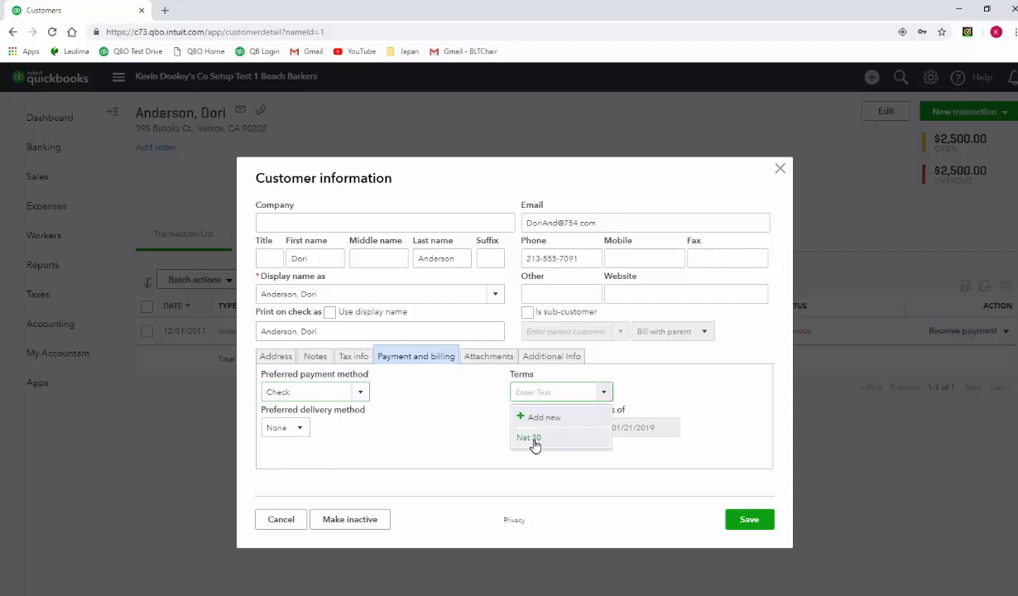
{"action": "left_click", "coordinate": [534, 438]}
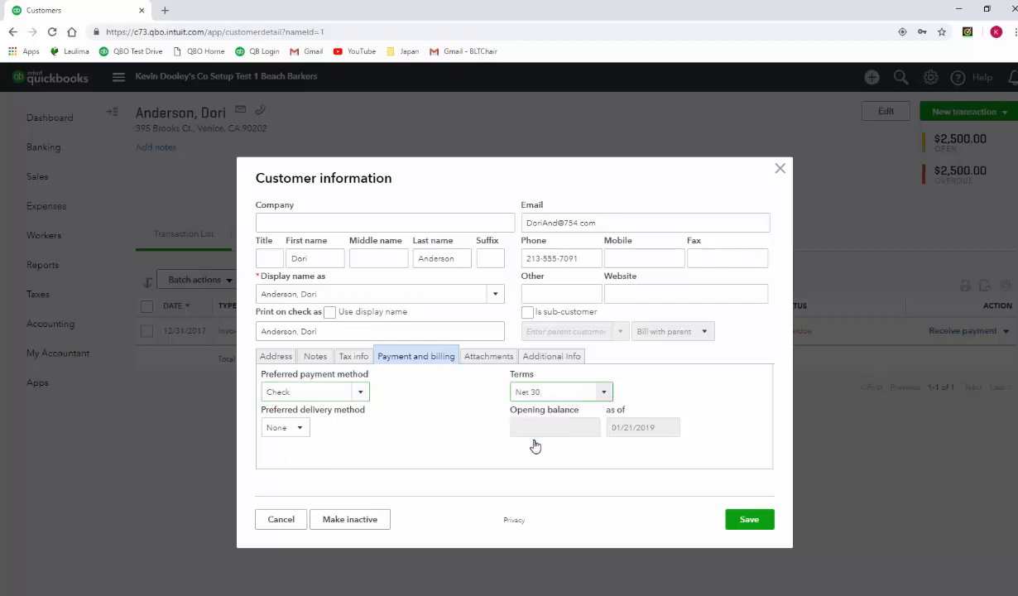
{"action": "left_click", "coordinate": [732, 529]}
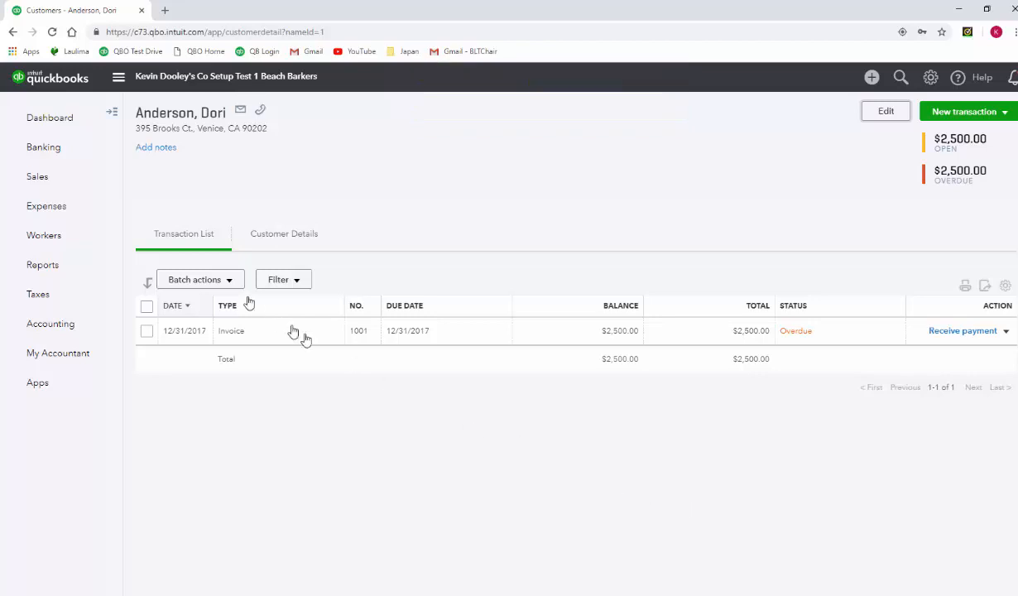
- Open the second customer in the customer list for editing and turn off using the display name for printing on checks
{"action": "left_click", "coordinate": [112, 120]}
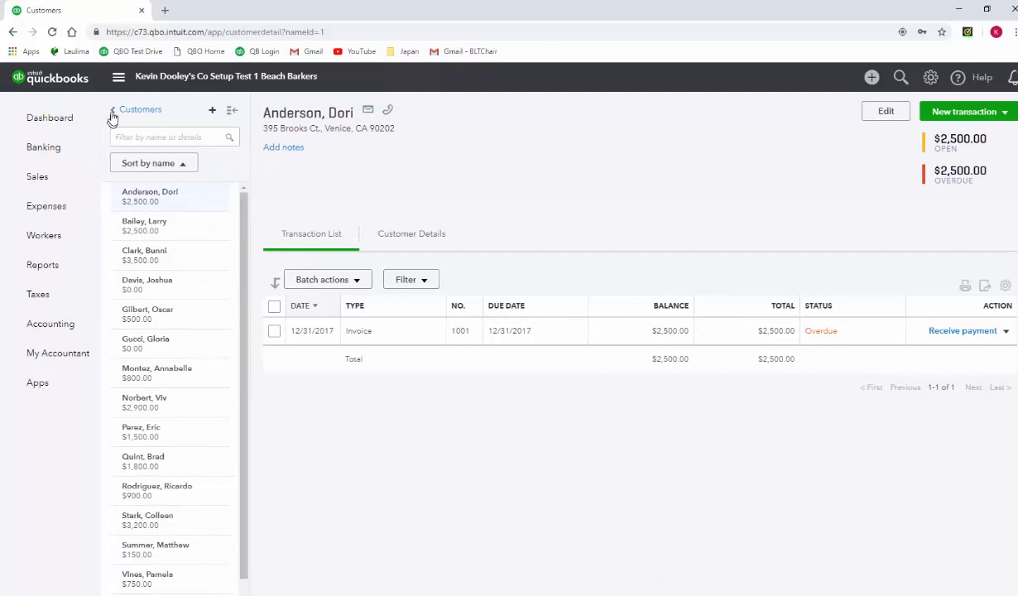
{"action": "left_click", "coordinate": [113, 114]}
{"action": "left_click", "coordinate": [114, 112]}
{"action": "left_click", "coordinate": [162, 223]}
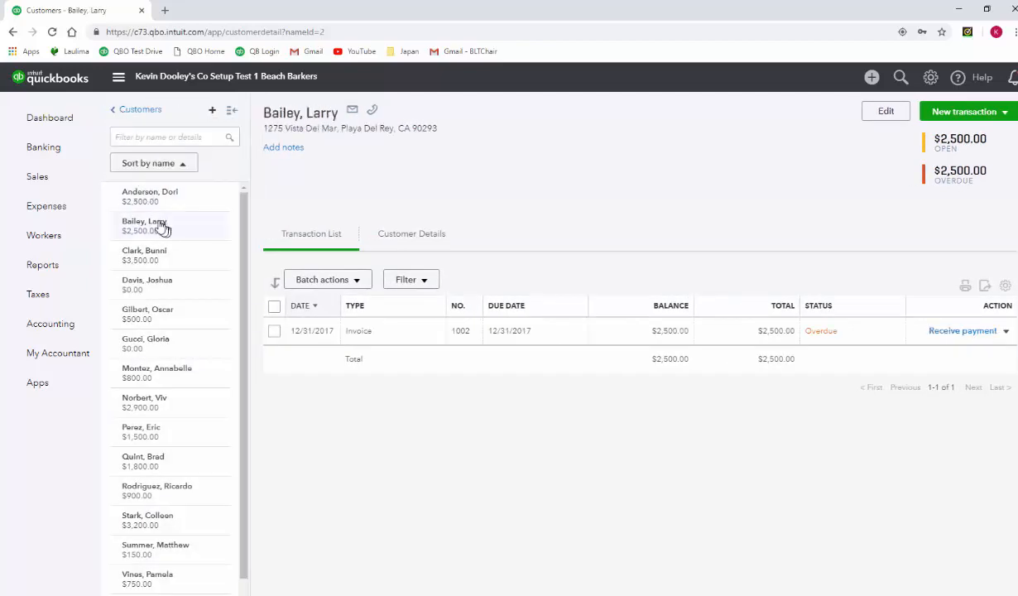
{"action": "left_click", "coordinate": [898, 115]}
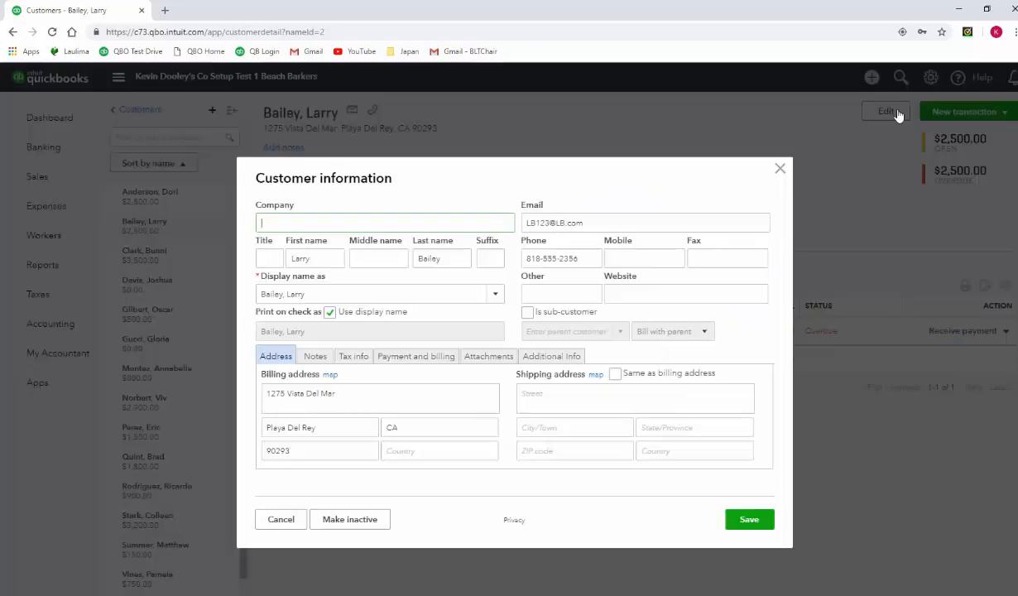
{"action": "left_click", "coordinate": [330, 313]}
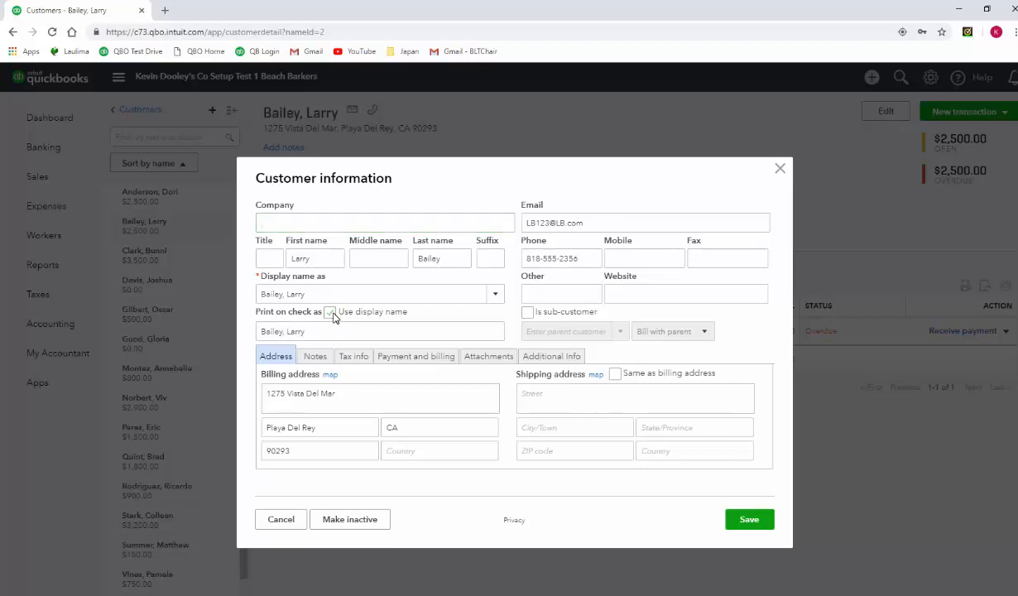
{"action": "left_click", "coordinate": [332, 314]}
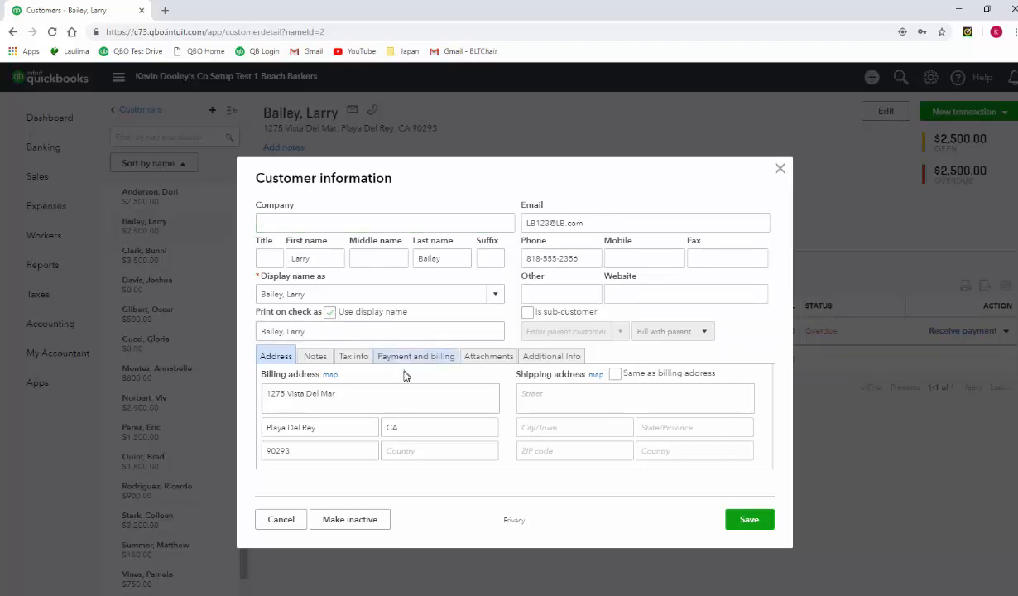
- Set the second customer's preferred payment method to Check and terms to Net 30, and save the customer information
{"action": "left_click", "coordinate": [405, 364]}
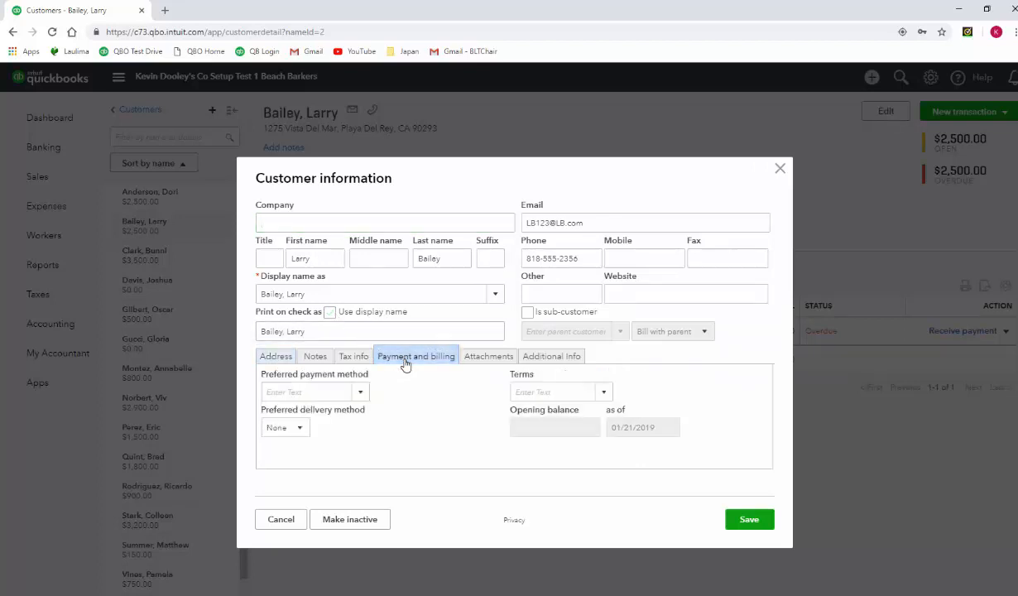
{"action": "left_click", "coordinate": [361, 391]}
{"action": "left_click", "coordinate": [323, 458]}
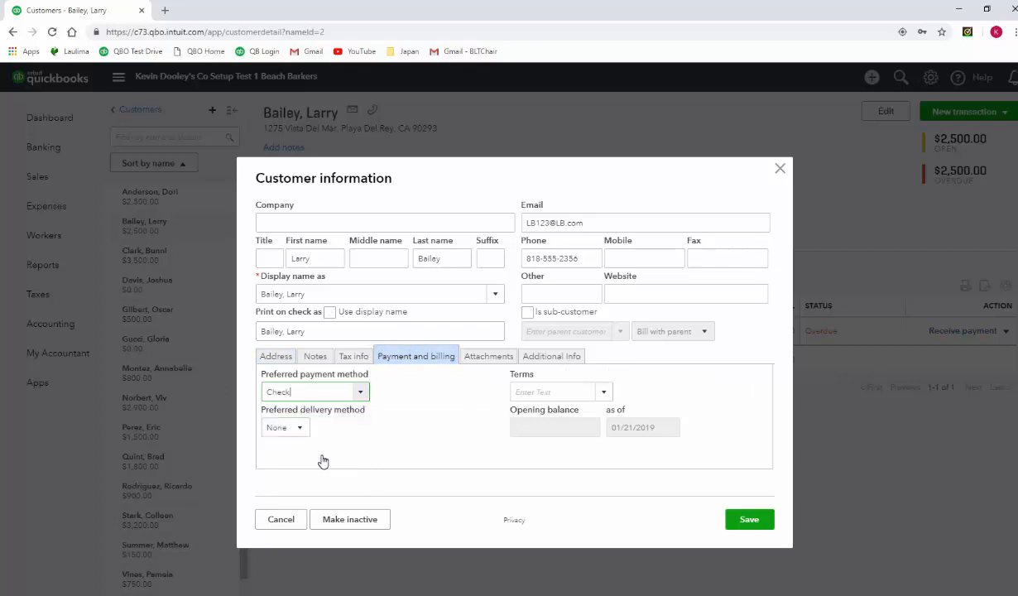
{"action": "left_click", "coordinate": [604, 394]}
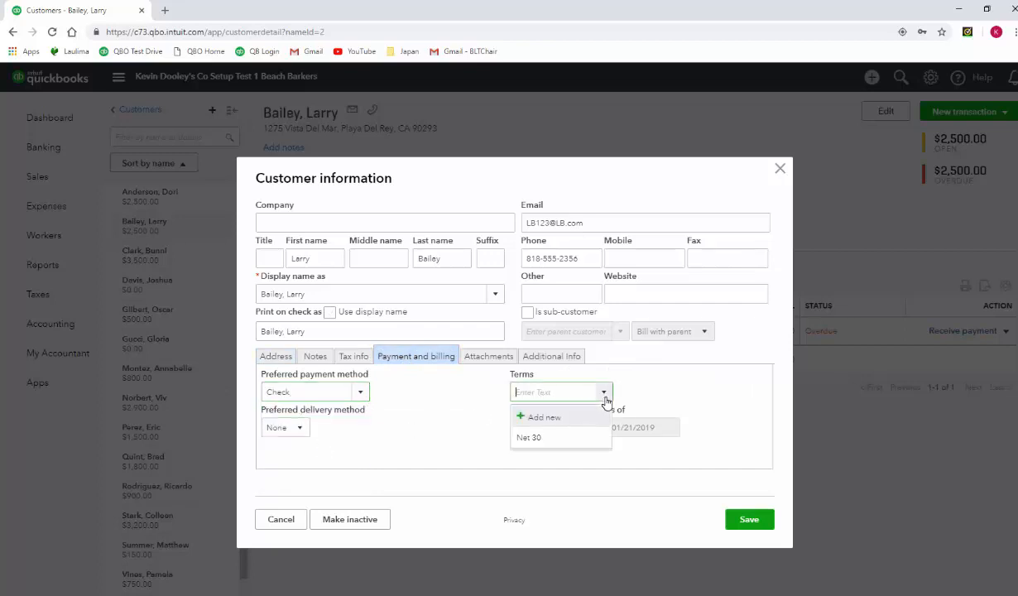
{"action": "left_click", "coordinate": [563, 439]}
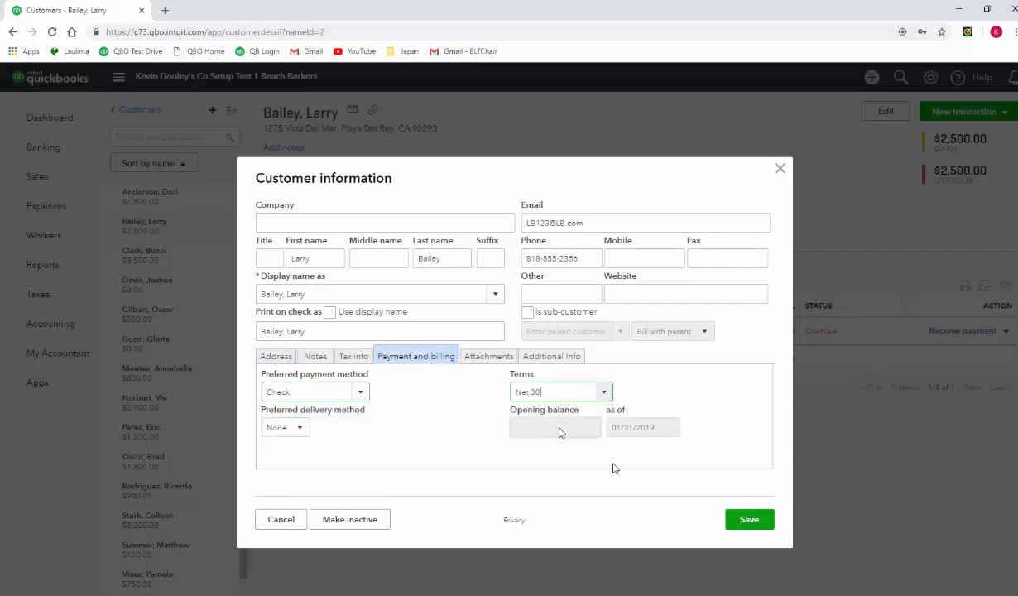
{"action": "left_click", "coordinate": [749, 520]}
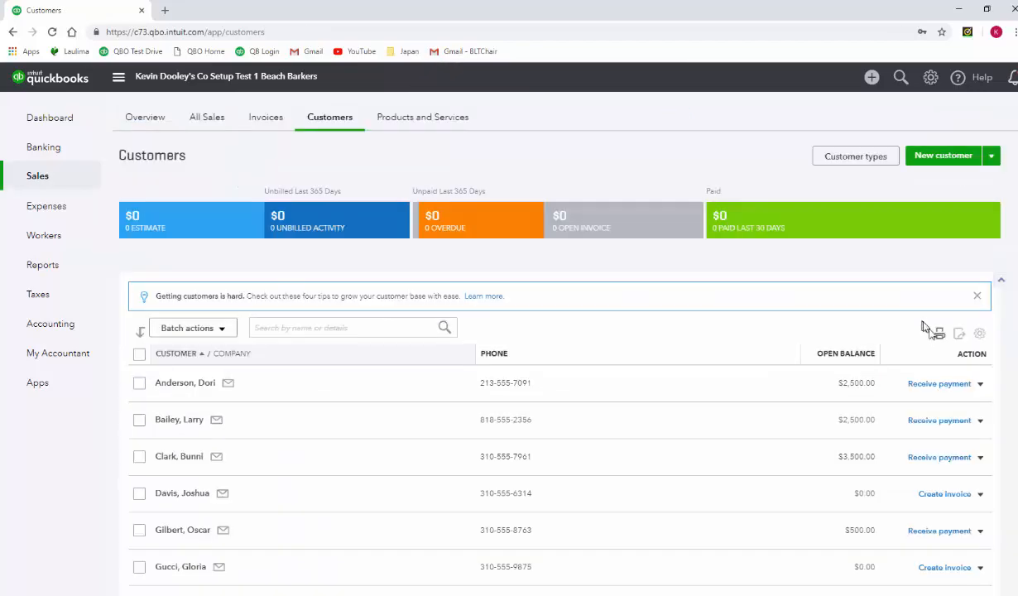
- Print the full customer list to Adobe PDF in portrait layout, reusing the name of an existing PDF in the chapter 2 folder
{"action": "left_click", "coordinate": [938, 334]}
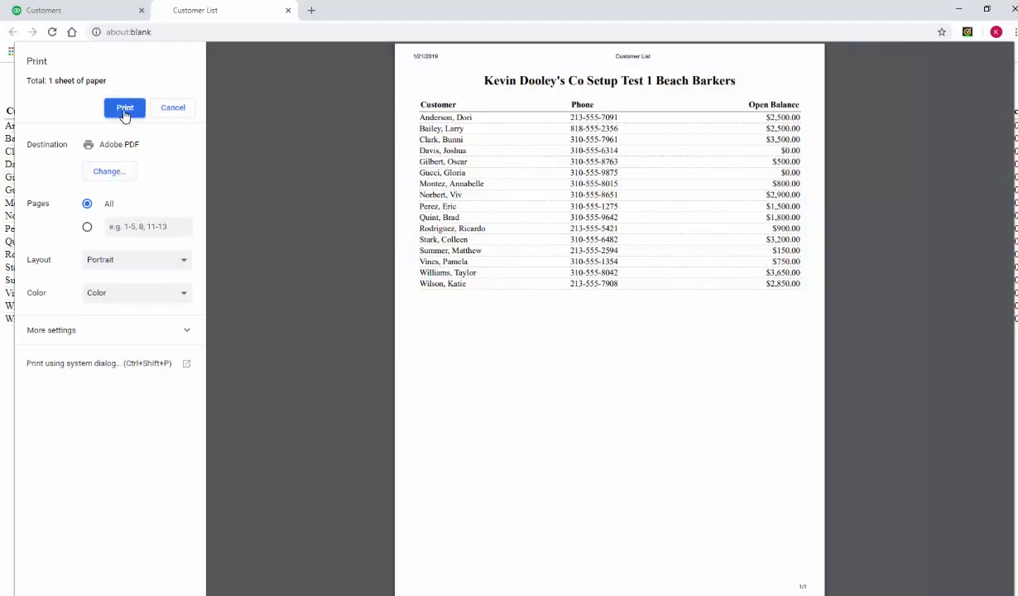
{"action": "left_click", "coordinate": [124, 108]}
{"action": "left_click", "coordinate": [171, 86]}
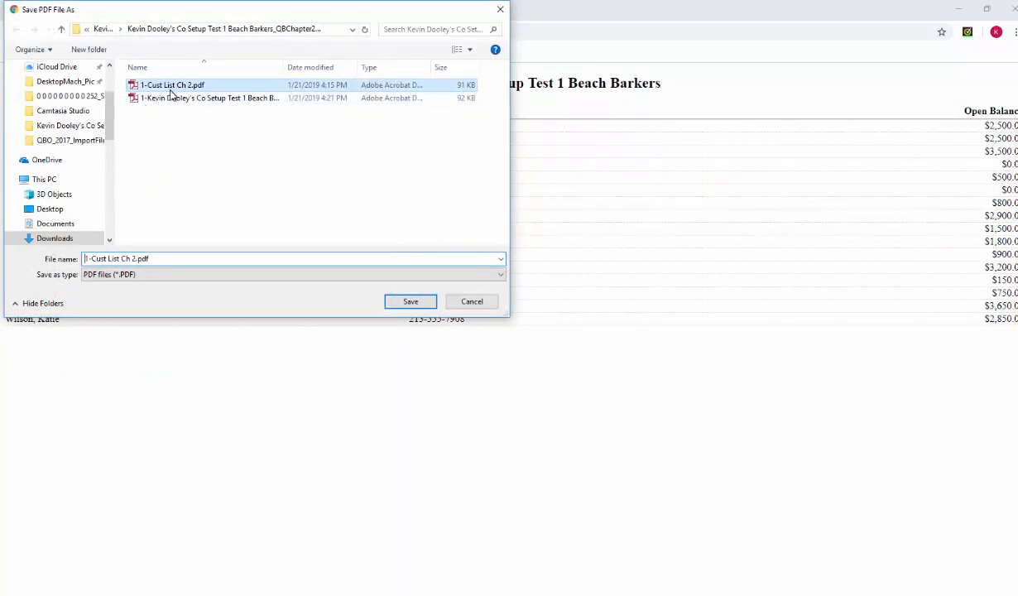
{"action": "left_click", "coordinate": [184, 100]}
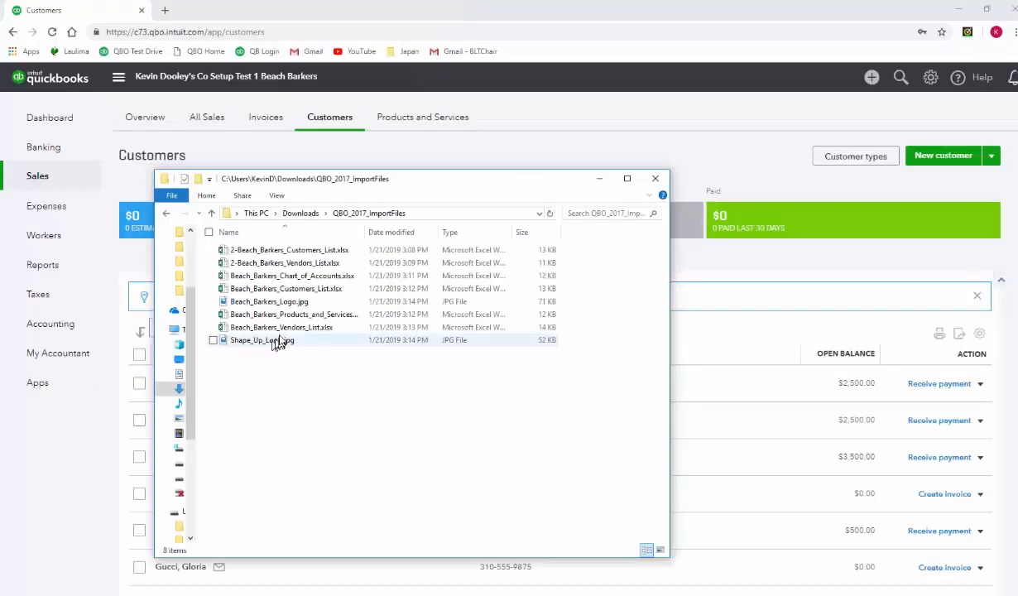
- Open 2-Beach_Barkers_Vendors_List.xlsx in Excel, examine its vendor columns from the first cell, and minimize the workbook
{"action": "left_click", "coordinate": [288, 264]}
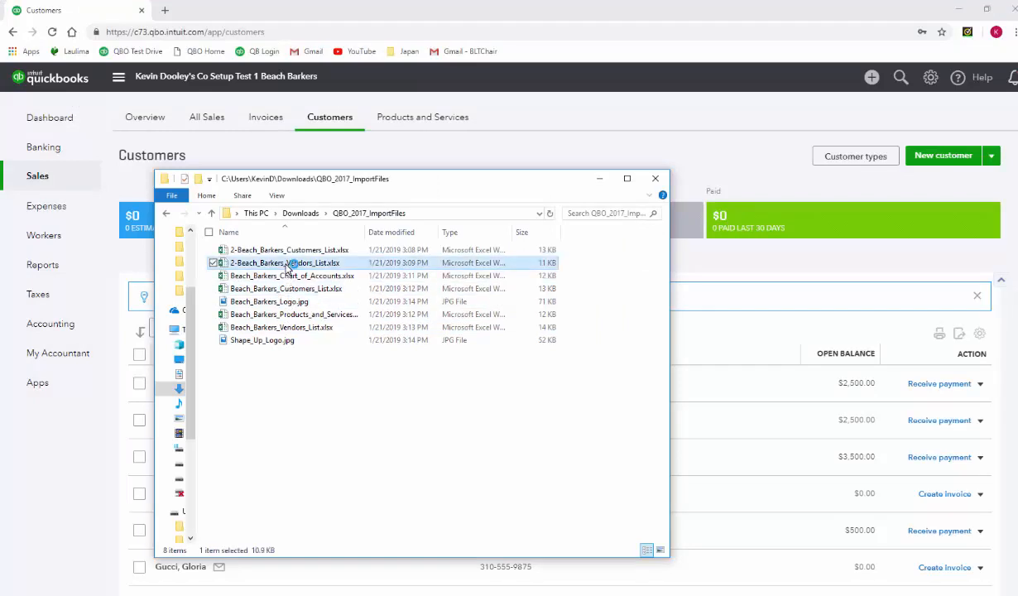
{"action": "double_click", "coordinate": [287, 264]}
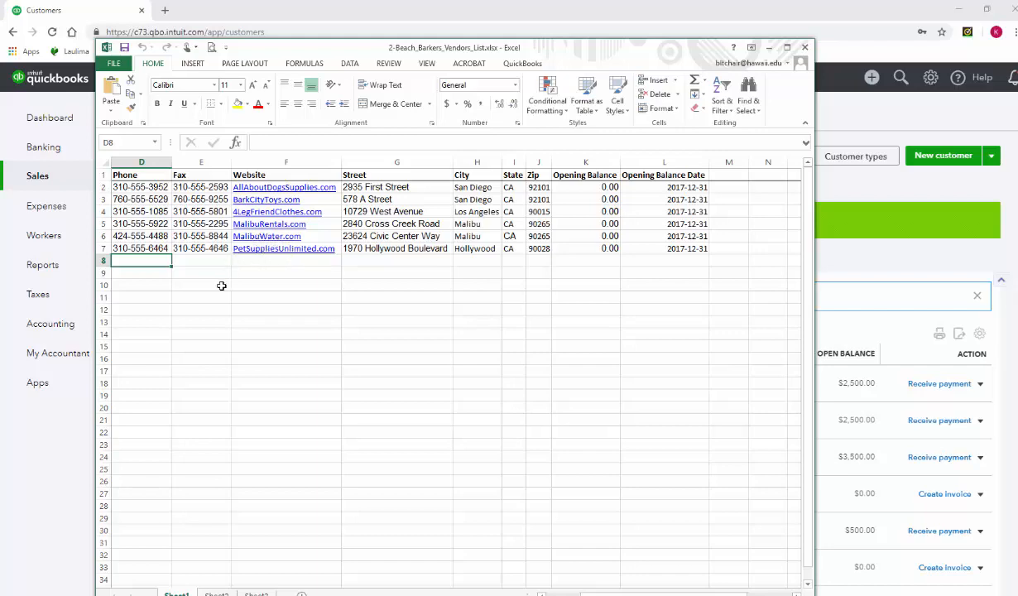
{"action": "key", "text": "ctrl+Home"}
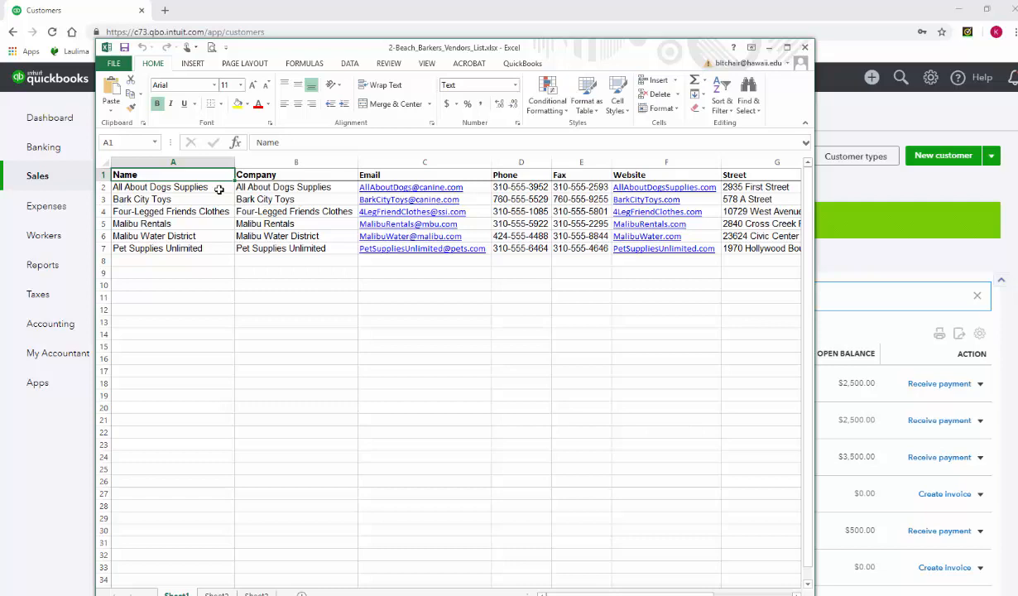
{"action": "left_click", "coordinate": [769, 48]}
- Start a vendor data import and upload Beach_Barkers_Vendors_List.xlsx from the QBO_2017_ImportFiles folder
{"action": "left_click", "coordinate": [932, 83]}
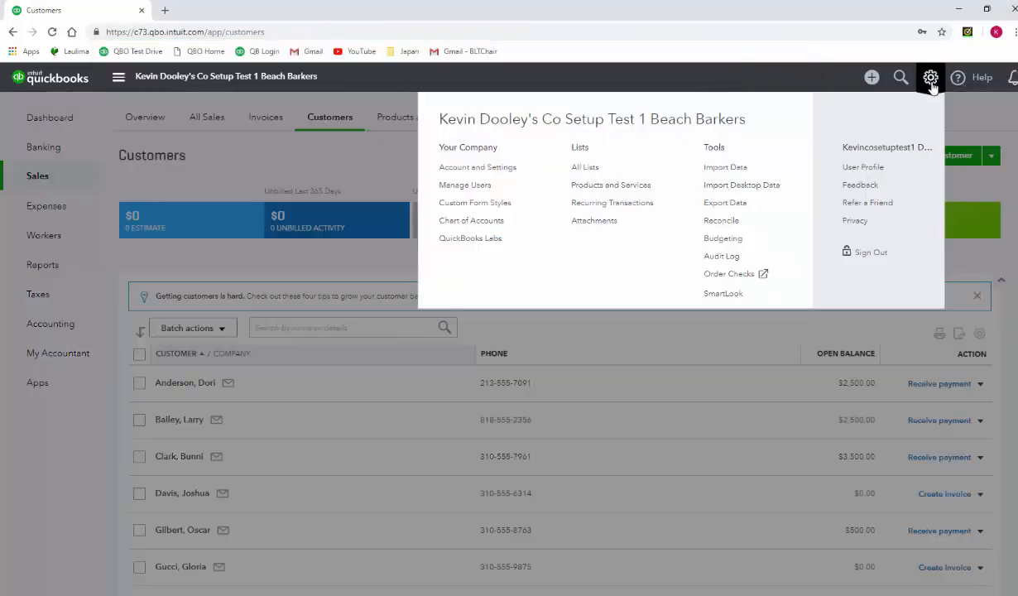
{"action": "left_click", "coordinate": [729, 170]}
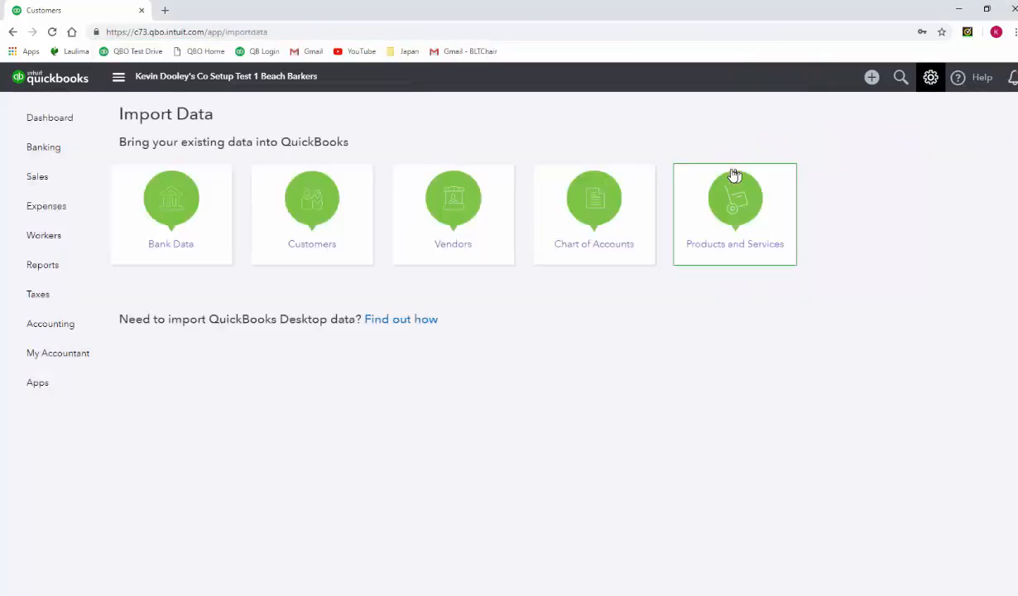
{"action": "left_click", "coordinate": [476, 215]}
{"action": "left_click", "coordinate": [233, 209]}
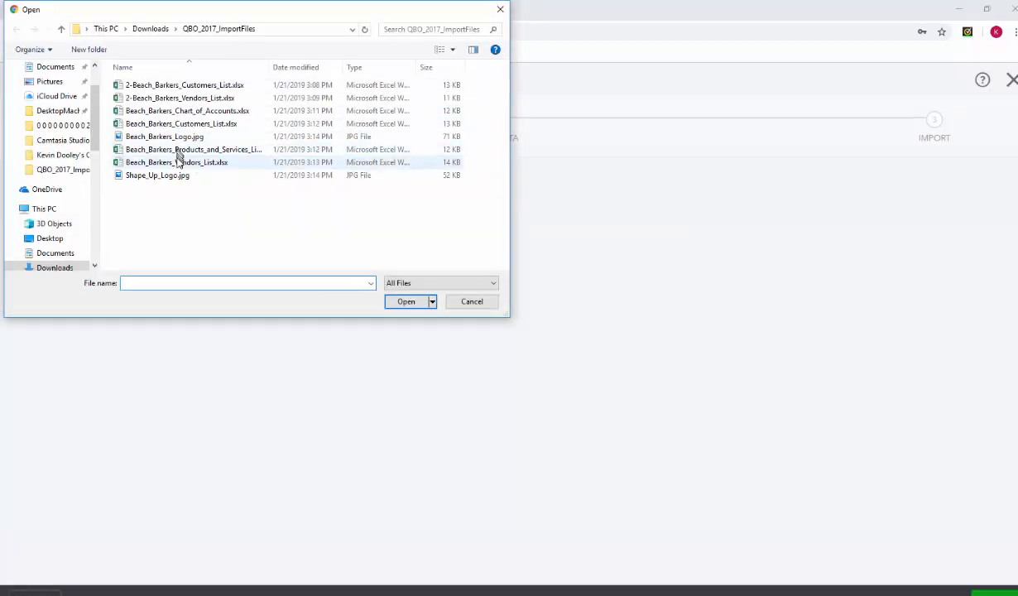
{"action": "left_click", "coordinate": [179, 162]}
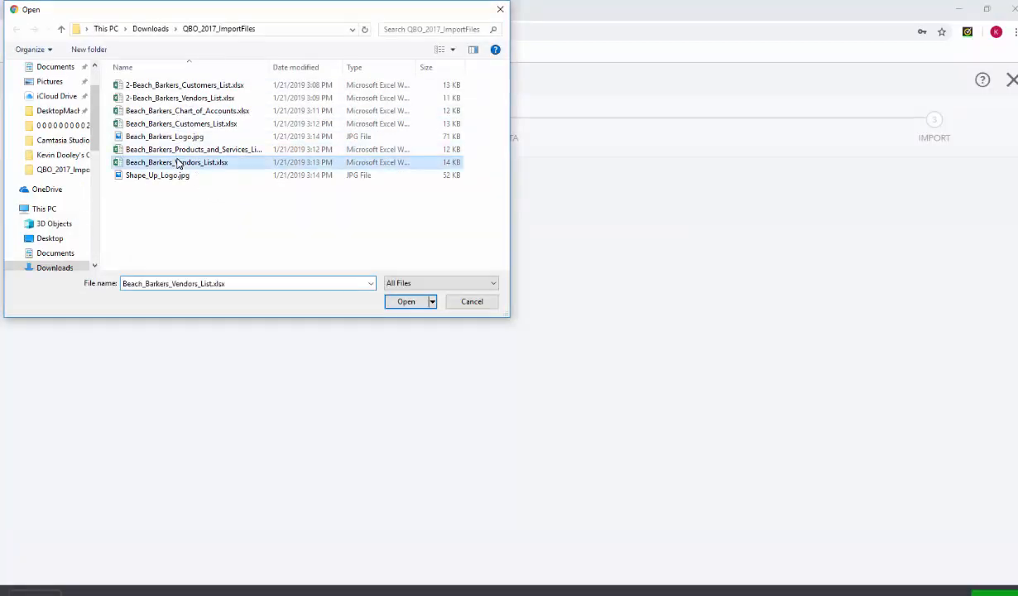
{"action": "left_click", "coordinate": [404, 302]}
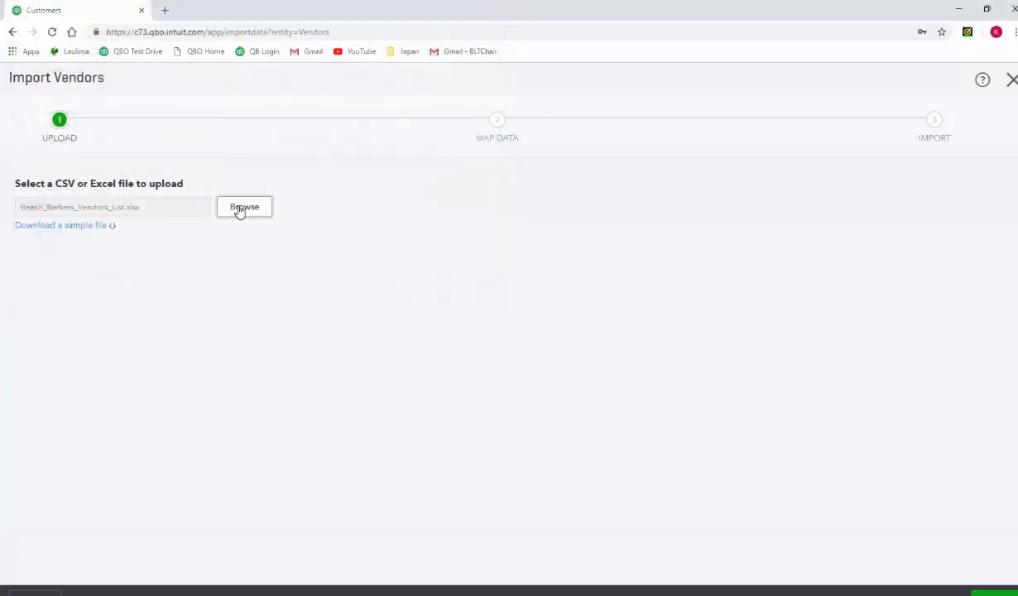
{"action": "left_click", "coordinate": [992, 592]}
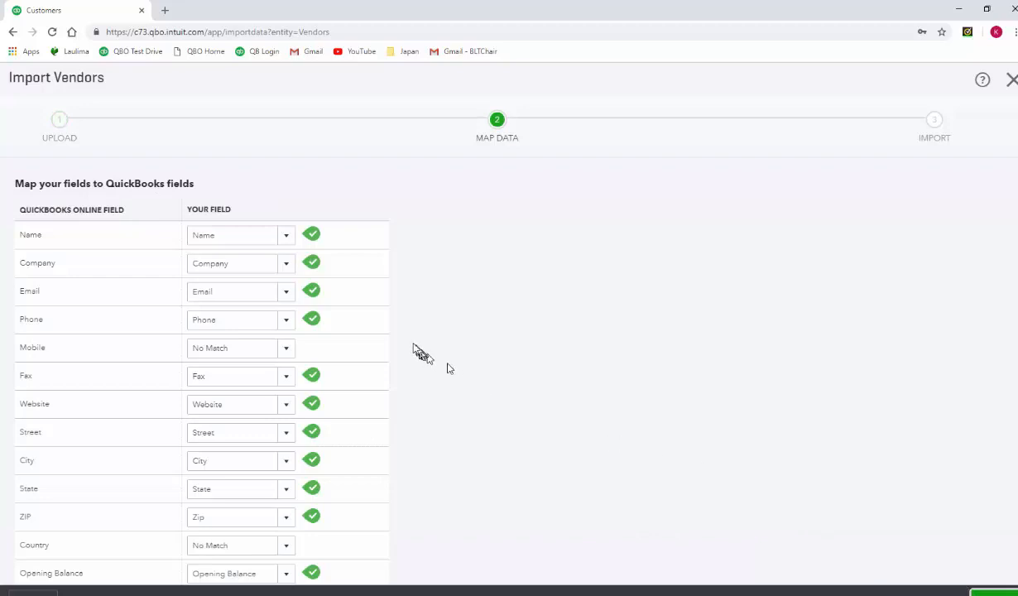
- Accept the vendor field mapping, review the vendor rows, and import all the listed vendors
{"action": "left_click", "coordinate": [993, 592]}
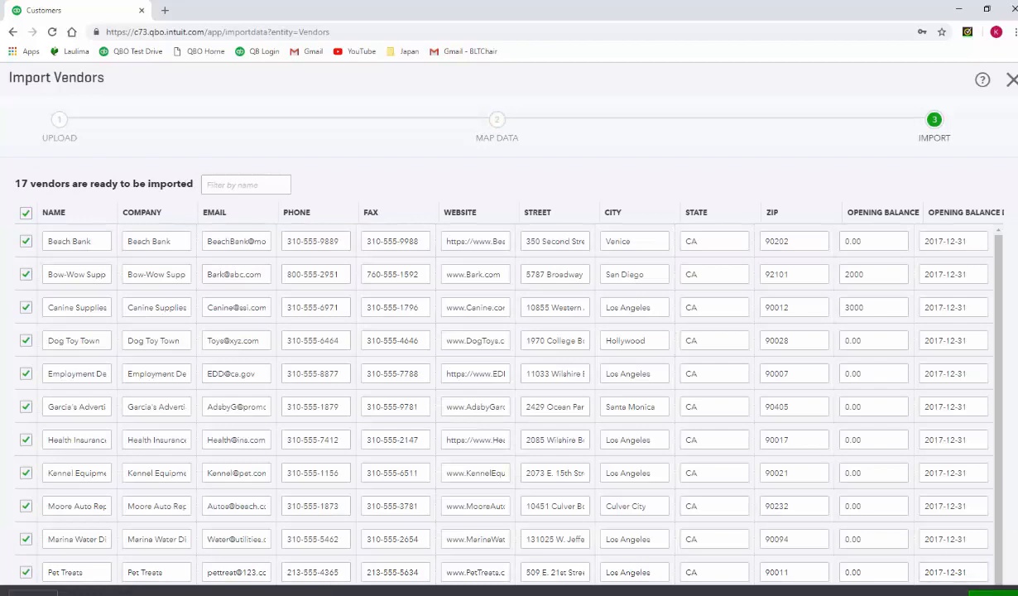
{"action": "scroll", "coordinate": [873, 489], "scroll_direction": "down", "scroll_amount": 2}
{"action": "scroll", "coordinate": [873, 490], "scroll_direction": "up", "scroll_amount": 2}
{"action": "left_click", "coordinate": [993, 593]}
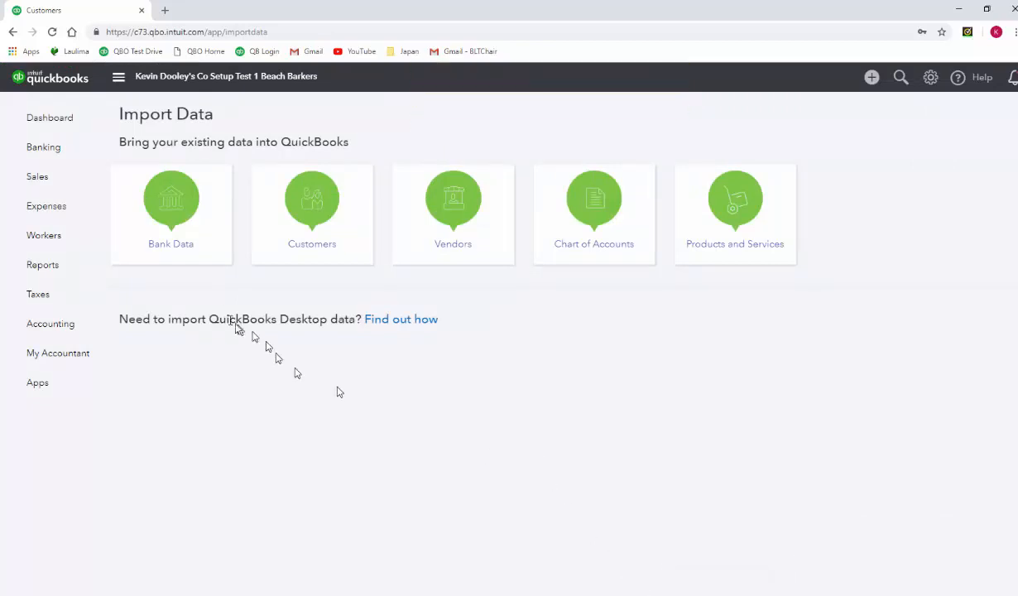
- Open the vendor Beach Bank from the vendor list for editing and clear its first name and last name
{"action": "mouse_move", "coordinate": [53, 217]}
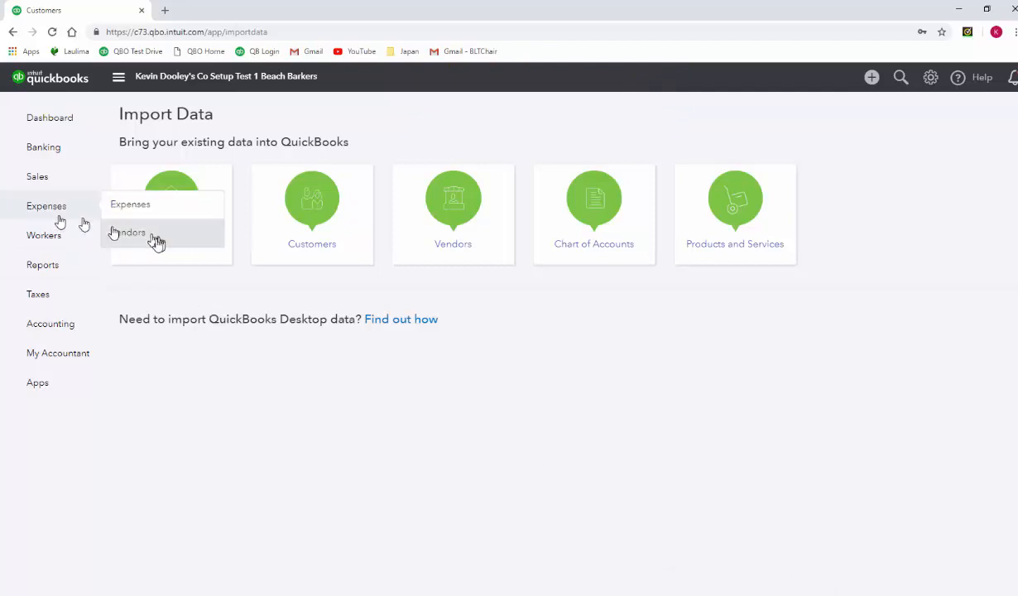
{"action": "left_click", "coordinate": [140, 232]}
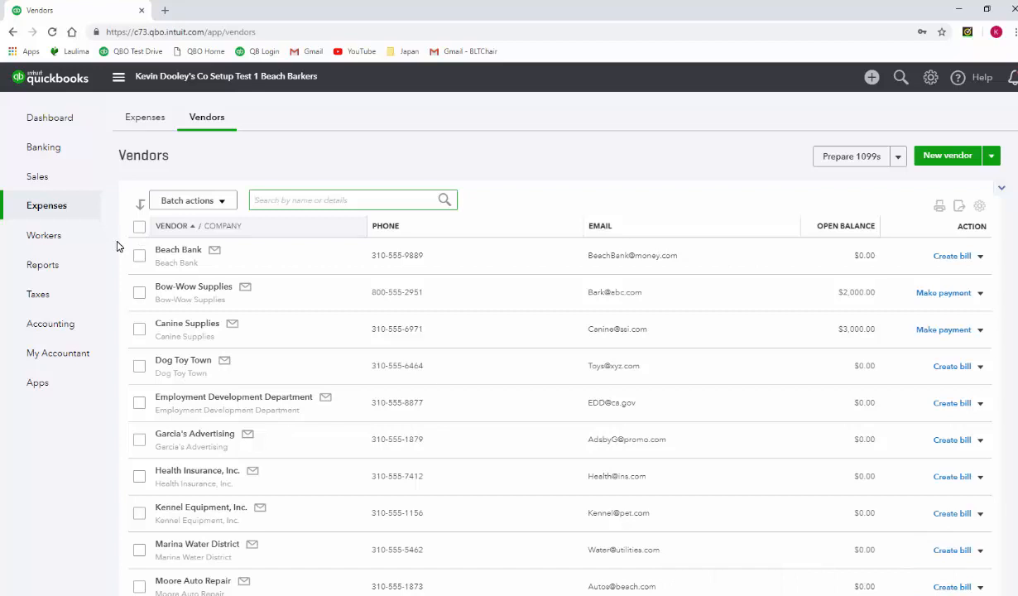
{"action": "left_click", "coordinate": [164, 251]}
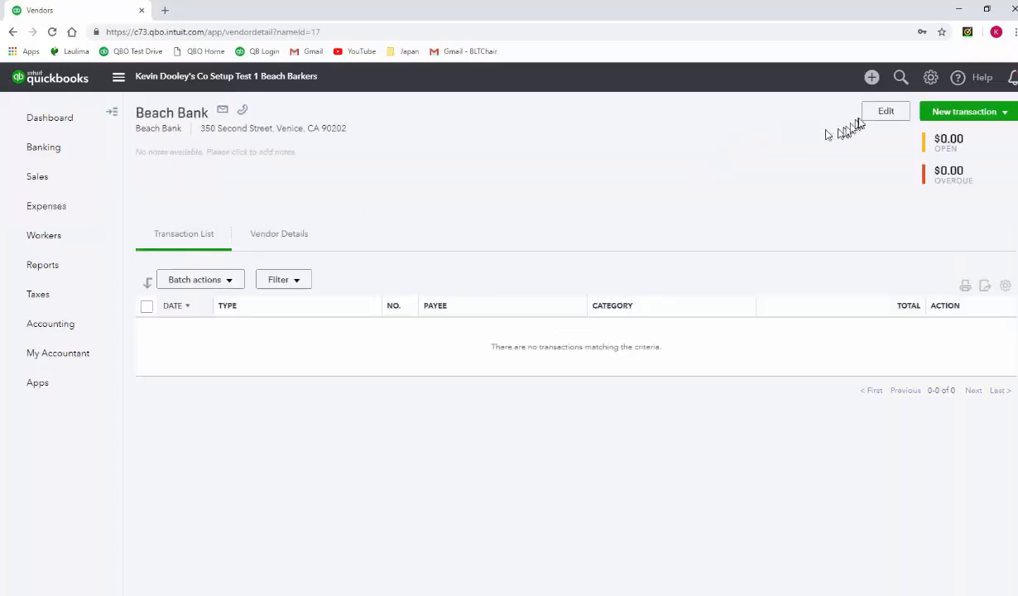
{"action": "left_click", "coordinate": [887, 112]}
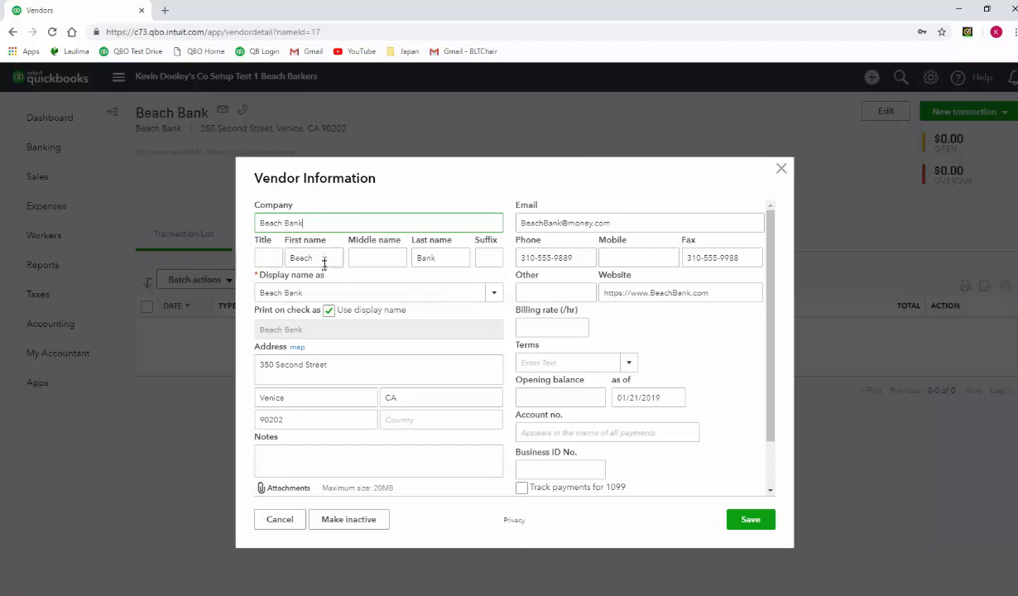
{"action": "left_click_drag", "start_coordinate": [315, 258], "coordinate": [240, 263]}
{"action": "key", "text": "BackSpace"}
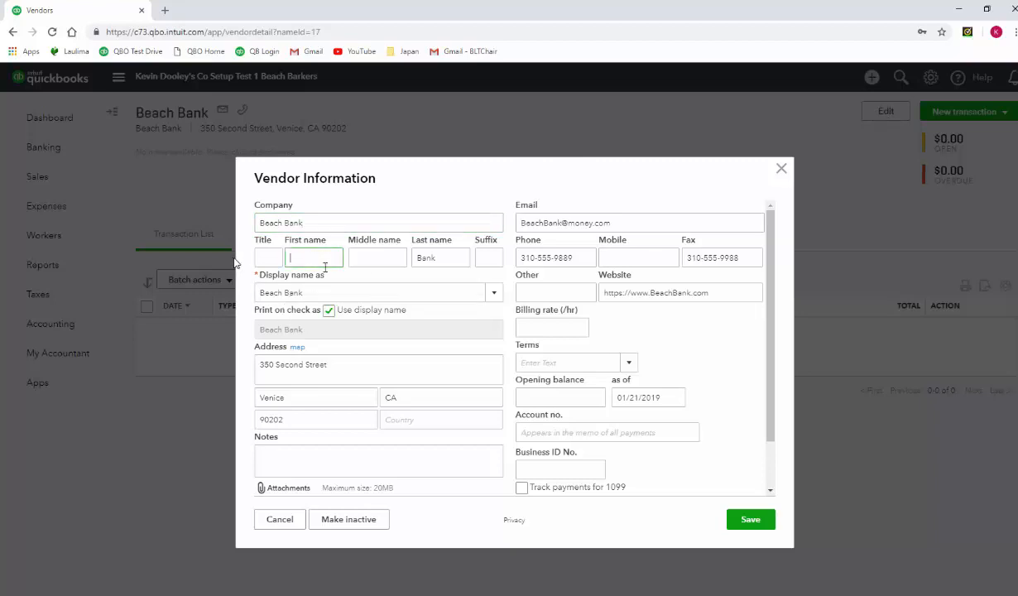
{"action": "left_click_drag", "start_coordinate": [447, 259], "coordinate": [273, 268]}
{"action": "key", "text": "BackSpace"}
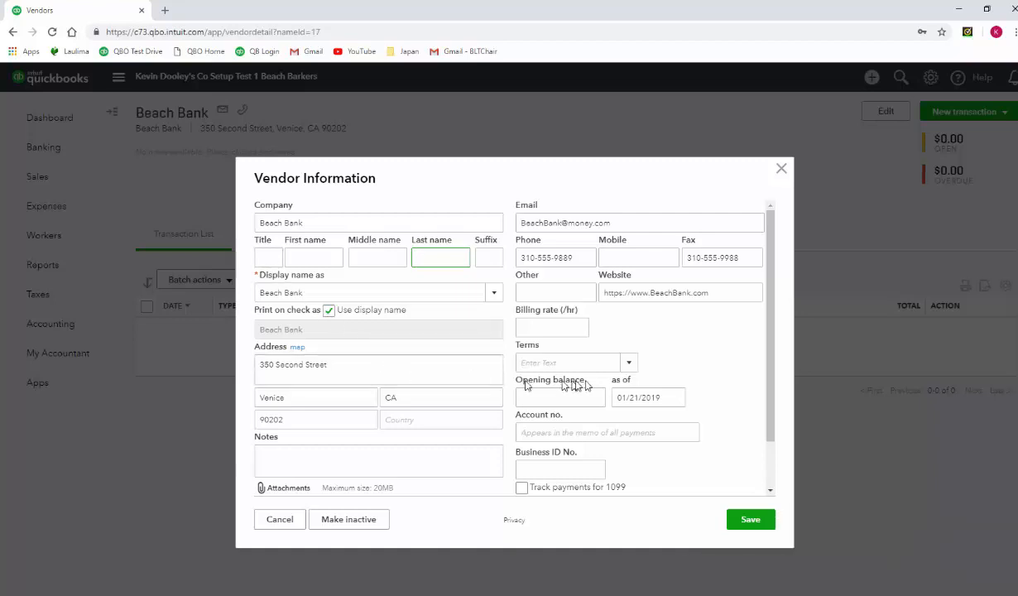
- Set Beach Bank's terms to Net 30 and save the vendor information
{"action": "left_click", "coordinate": [628, 363]}
{"action": "left_click", "coordinate": [554, 407]}
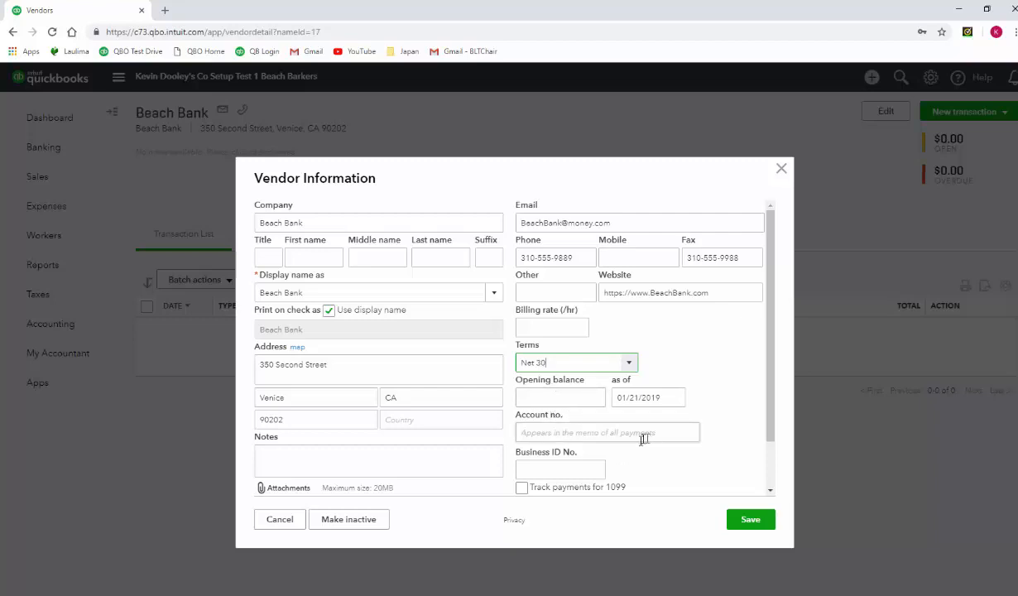
{"action": "left_click", "coordinate": [750, 520]}
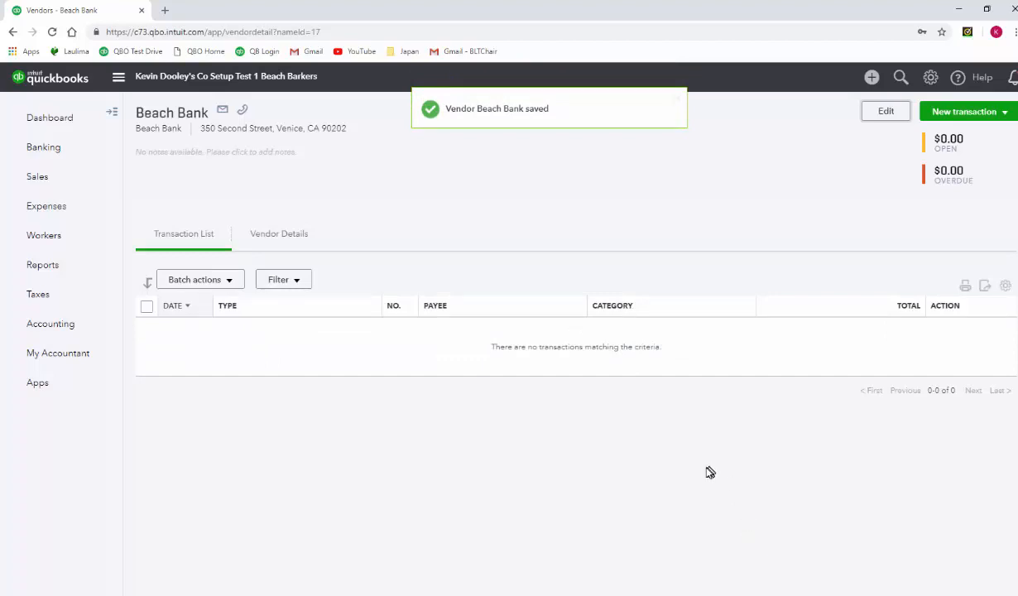
- Open the vendor Bow-Wow Supplies from the vendor list for editing and clear its first name and last name
{"action": "left_click", "coordinate": [112, 119]}
{"action": "left_click", "coordinate": [166, 221]}
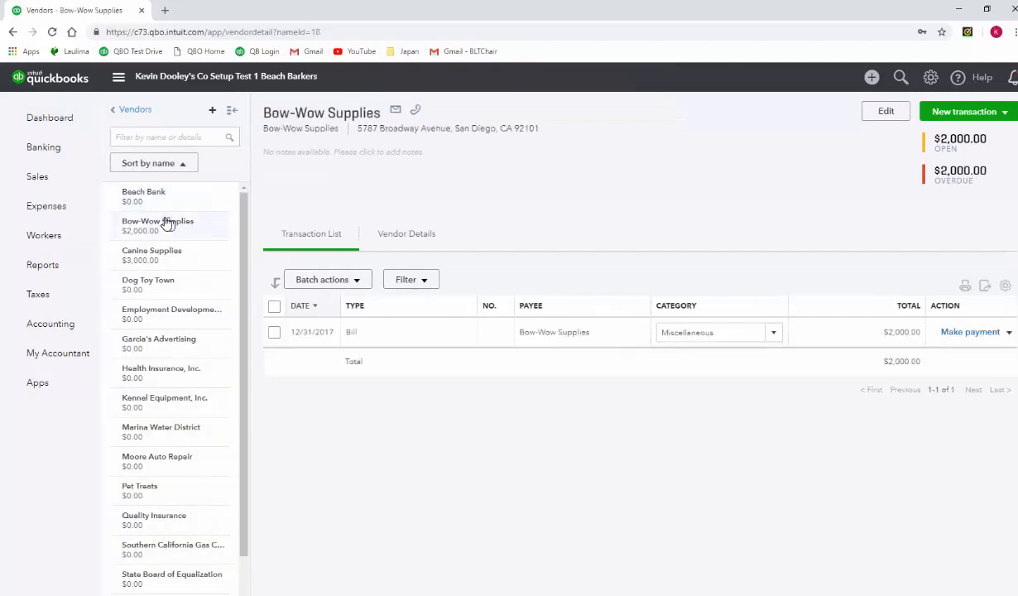
{"action": "left_click", "coordinate": [888, 120]}
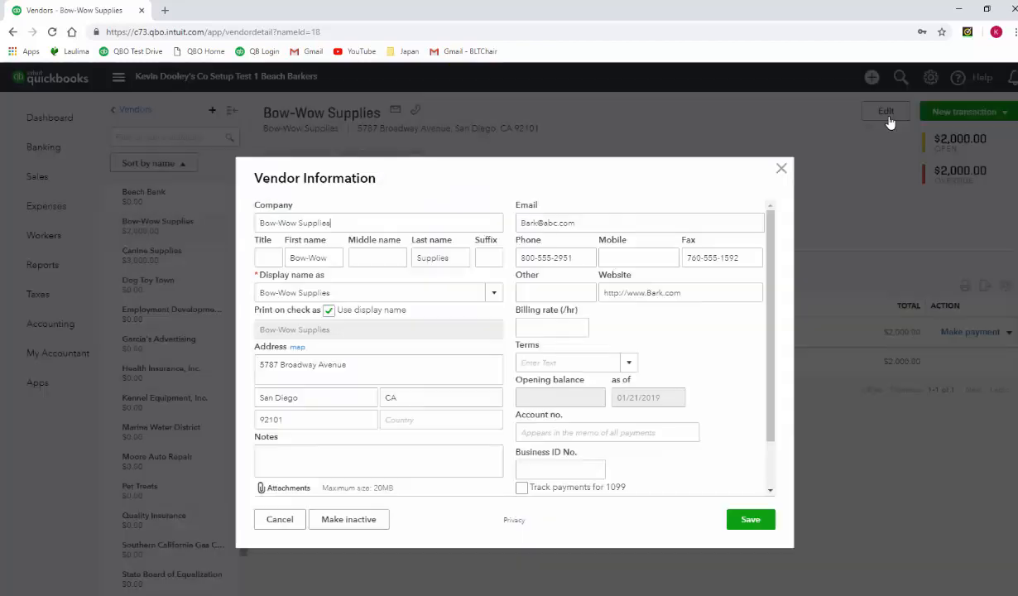
{"action": "left_click_drag", "start_coordinate": [328, 258], "coordinate": [267, 260]}
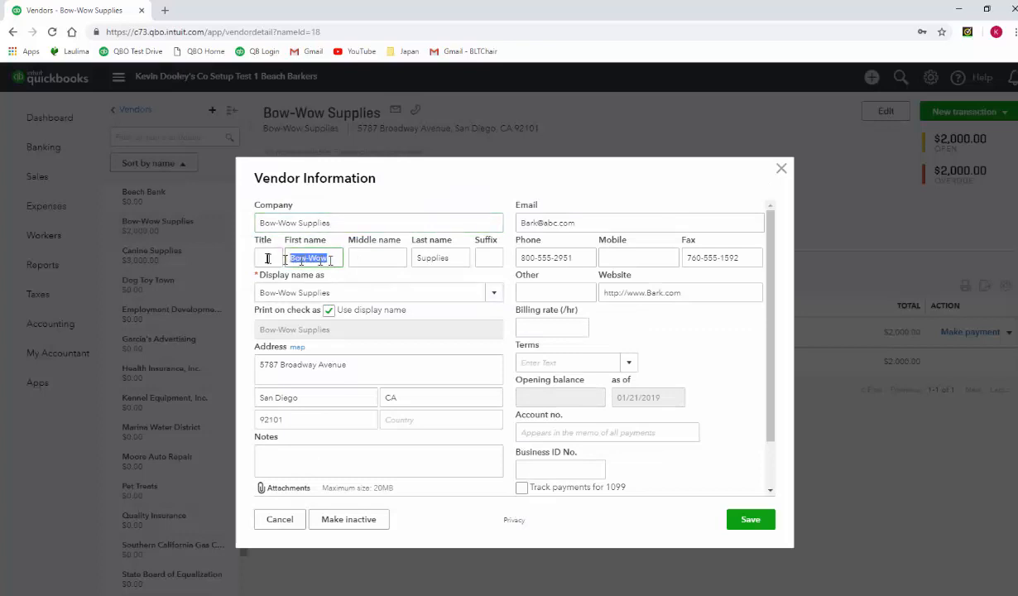
{"action": "key", "text": "BackSpace"}
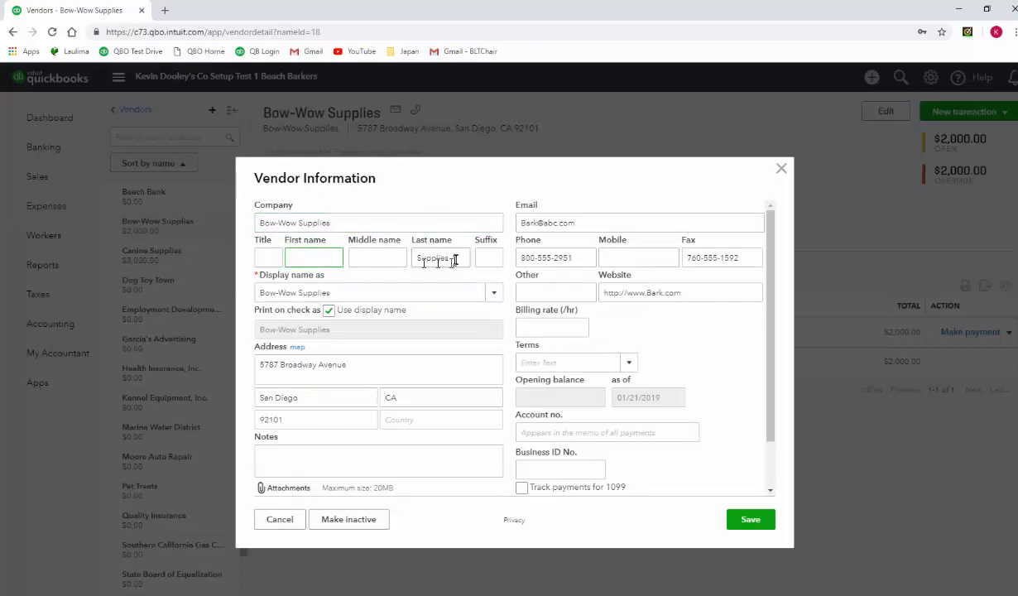
{"action": "left_click_drag", "start_coordinate": [452, 257], "coordinate": [418, 257]}
{"action": "key", "text": "BackSpace"}
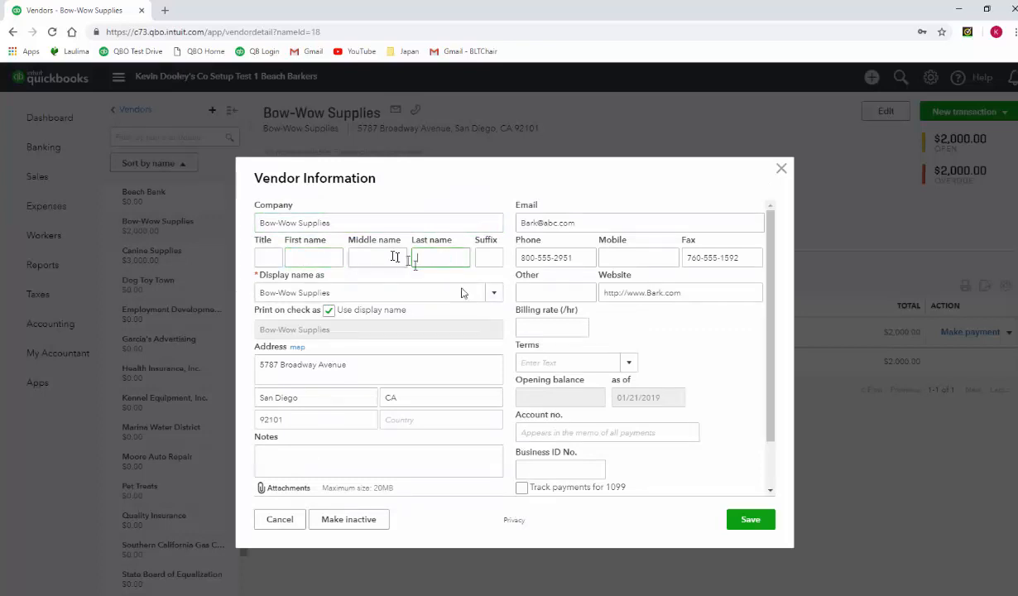
- Set Bow-Wow Supplies' terms to Net 30 and save the vendor information
{"action": "left_click", "coordinate": [629, 363]}
{"action": "left_click", "coordinate": [573, 408]}
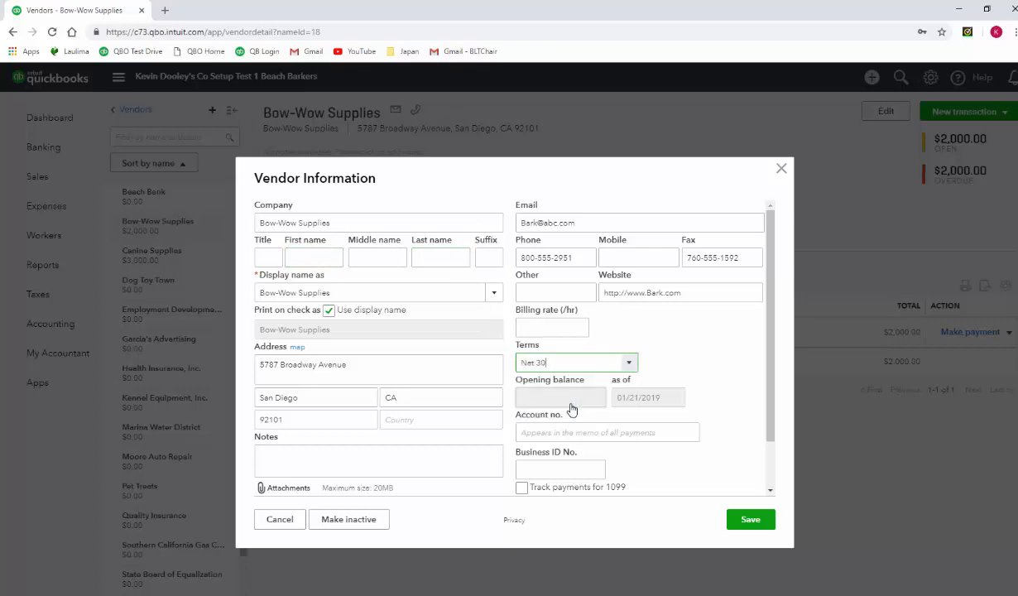
{"action": "left_click", "coordinate": [750, 519]}
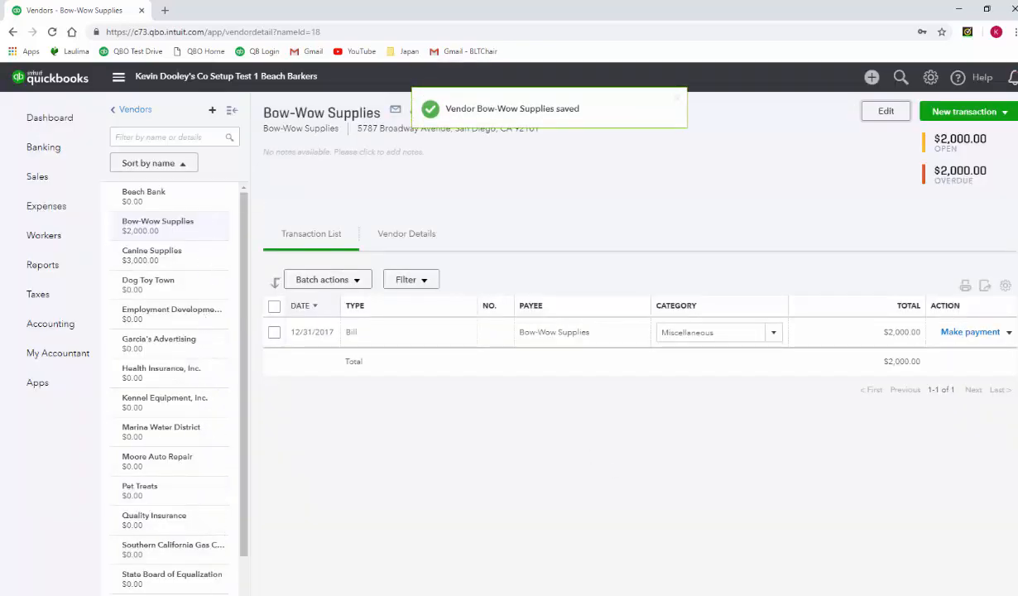
- Print the vendor list to Adobe PDF, naming the file with the prefix 2-, the company name and "Vend List Ch 2"
{"action": "scroll", "coordinate": [172, 381], "scroll_direction": "down", "scroll_amount": 2}
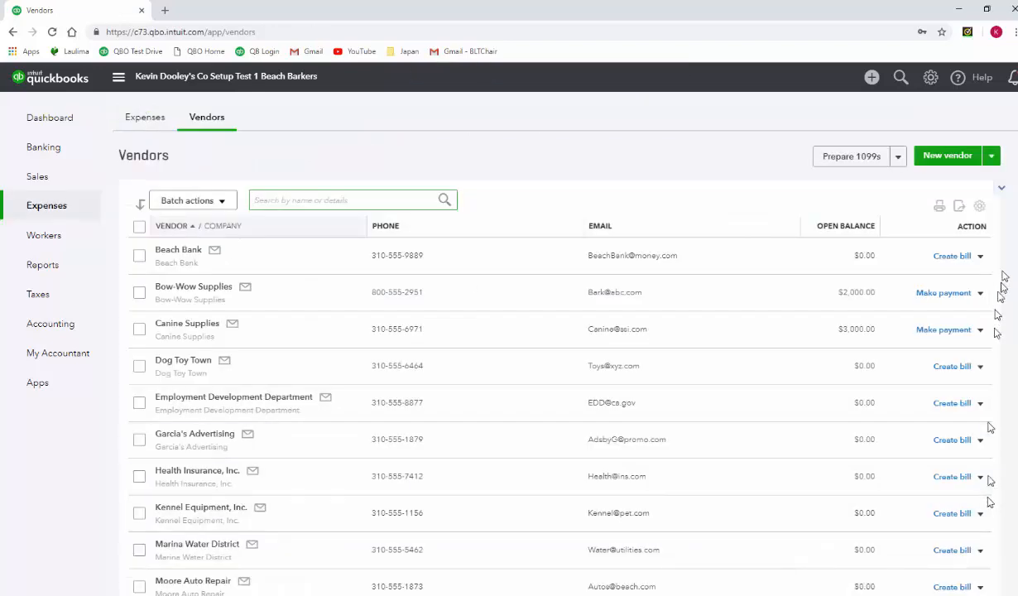
{"action": "left_click", "coordinate": [939, 207]}
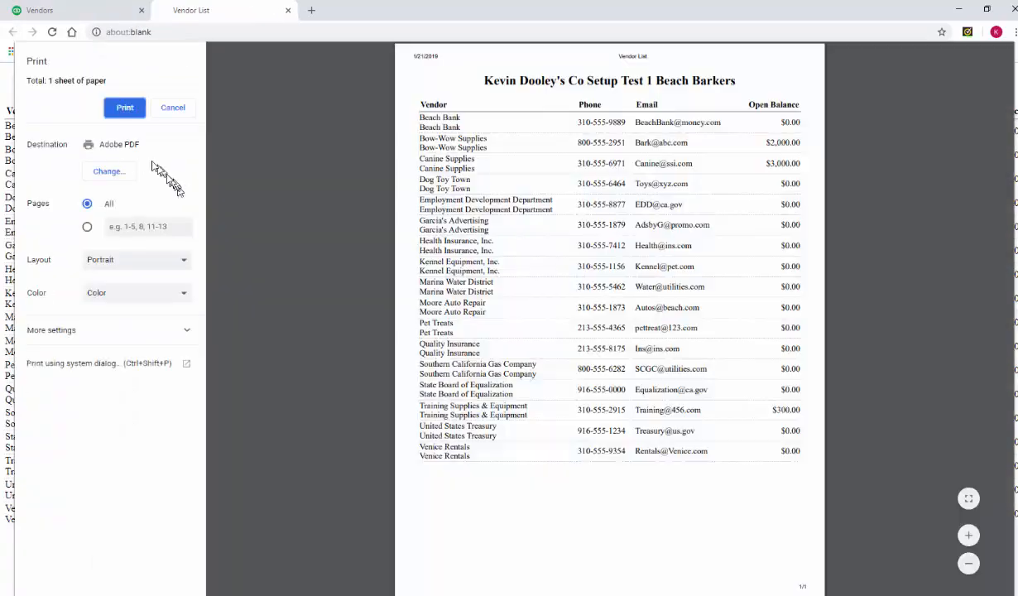
{"action": "left_click", "coordinate": [116, 175]}
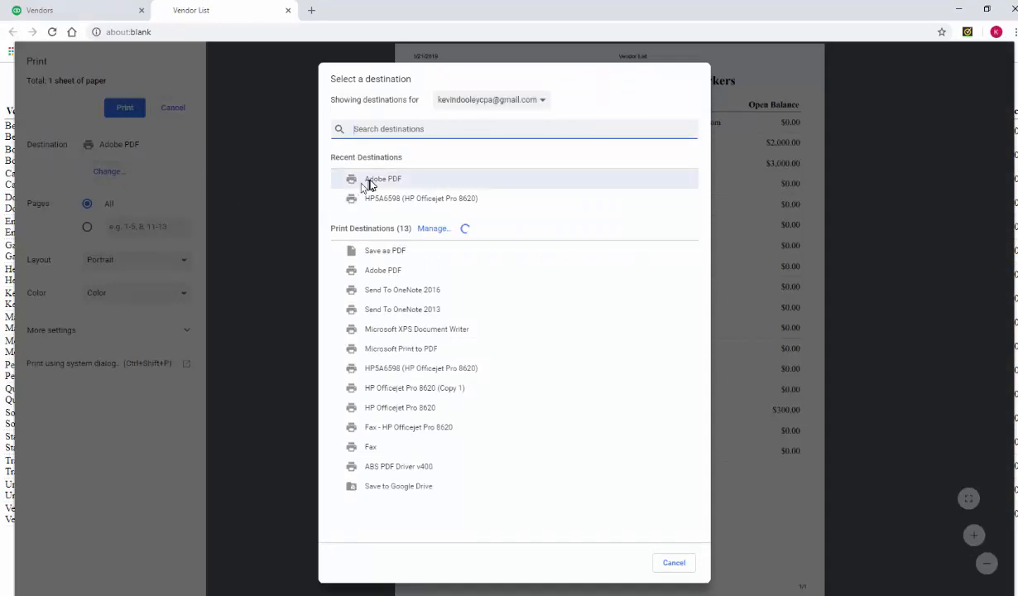
{"action": "left_click", "coordinate": [368, 182]}
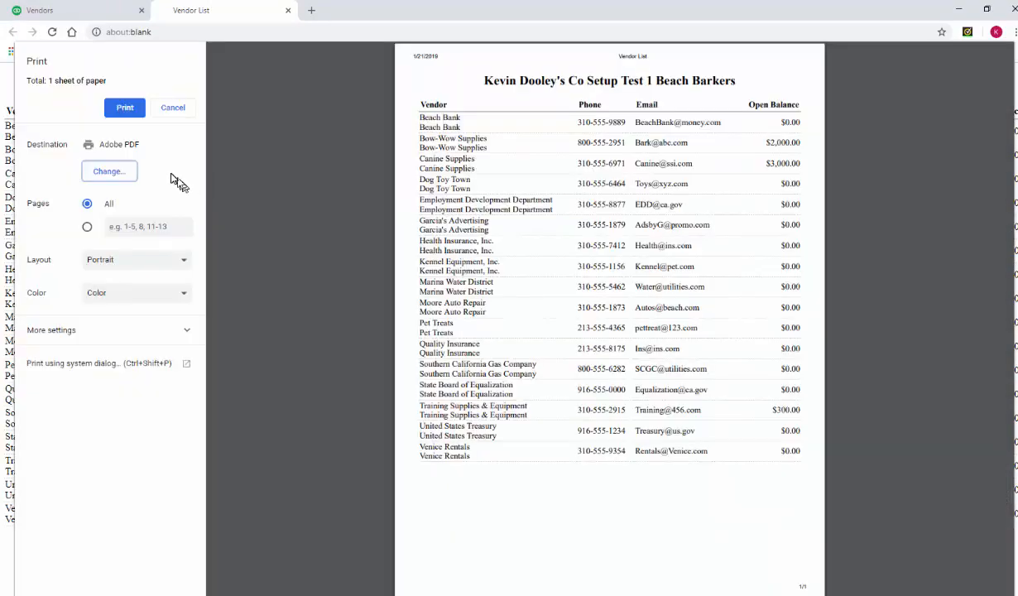
{"action": "left_click", "coordinate": [123, 110]}
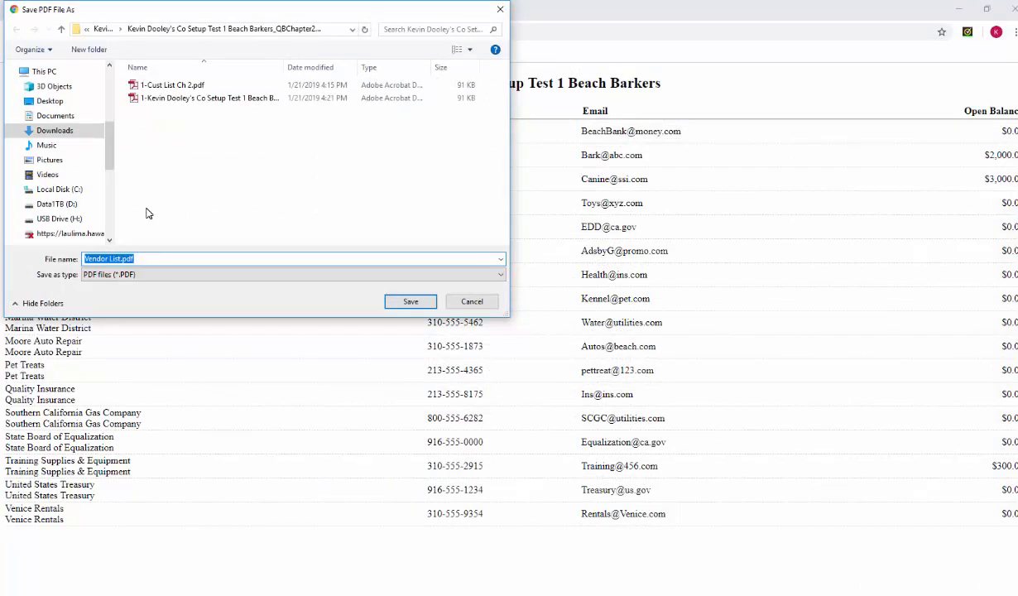
{"action": "type", "text": "2-Kevin Dooley's Co Setup Test 1 Beach Barkers Vend List Ch 2"}
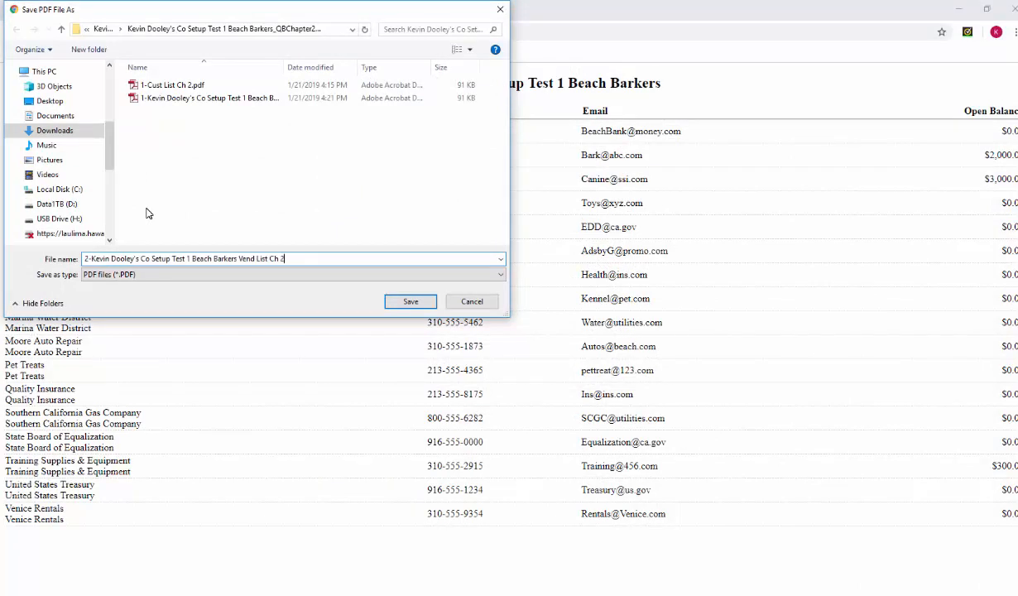
{"action": "left_click", "coordinate": [412, 303]}
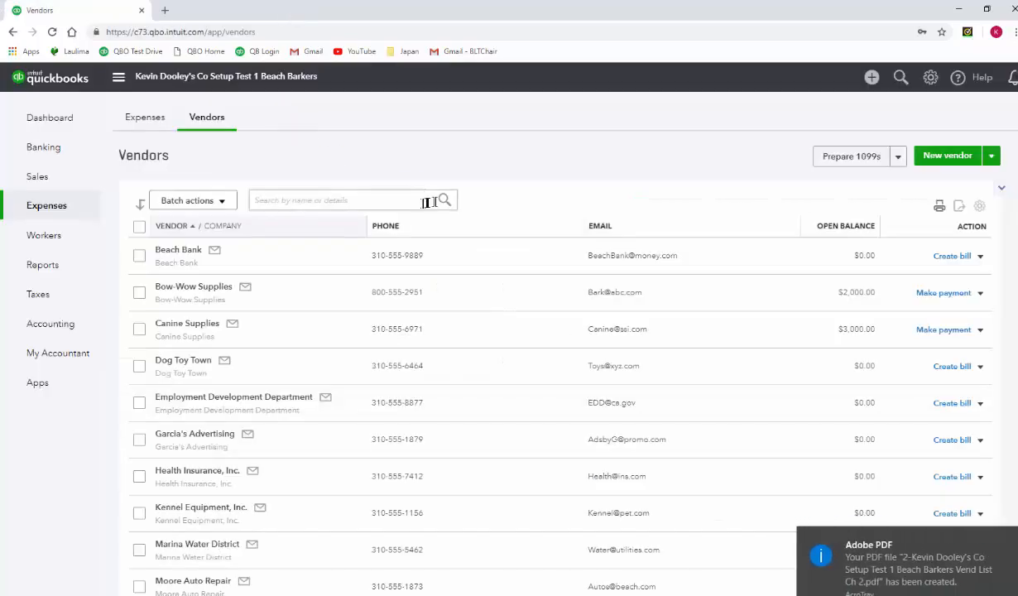
- Export the vendor list to Excel and enable editing of the exported vendor.xls workbook
{"action": "left_click", "coordinate": [959, 209]}
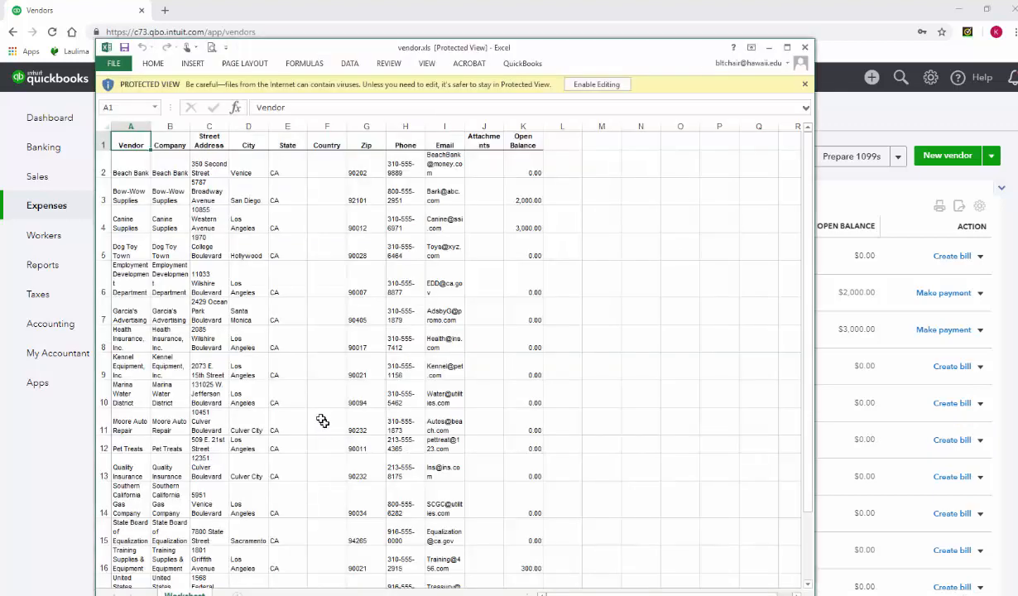
{"action": "left_click", "coordinate": [593, 87]}
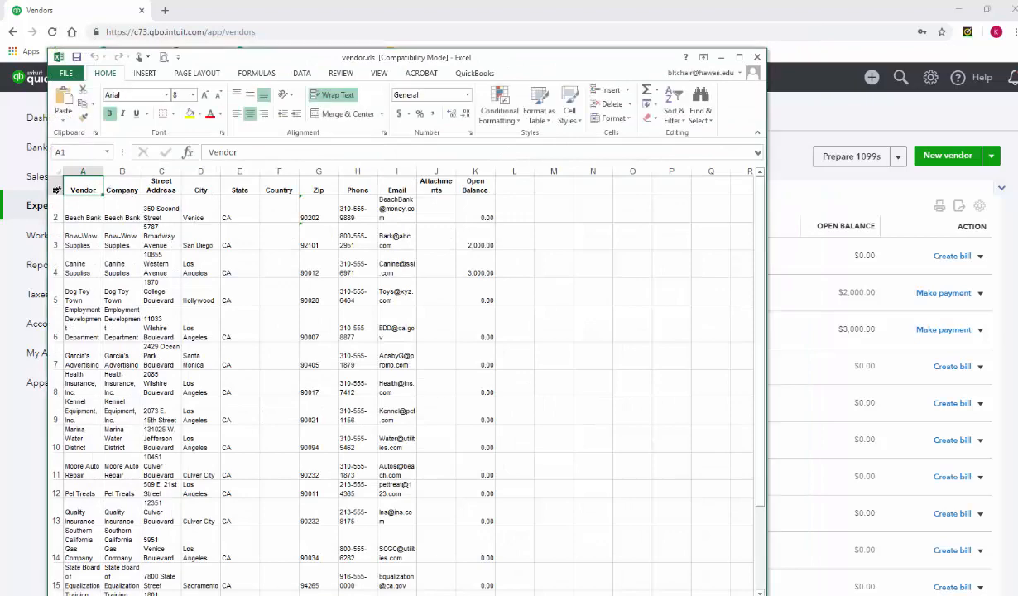
- Turn off text wrapping for the whole worksheet and autofit the width of columns A to K
{"action": "left_click", "coordinate": [56, 171]}
{"action": "left_click", "coordinate": [340, 95]}
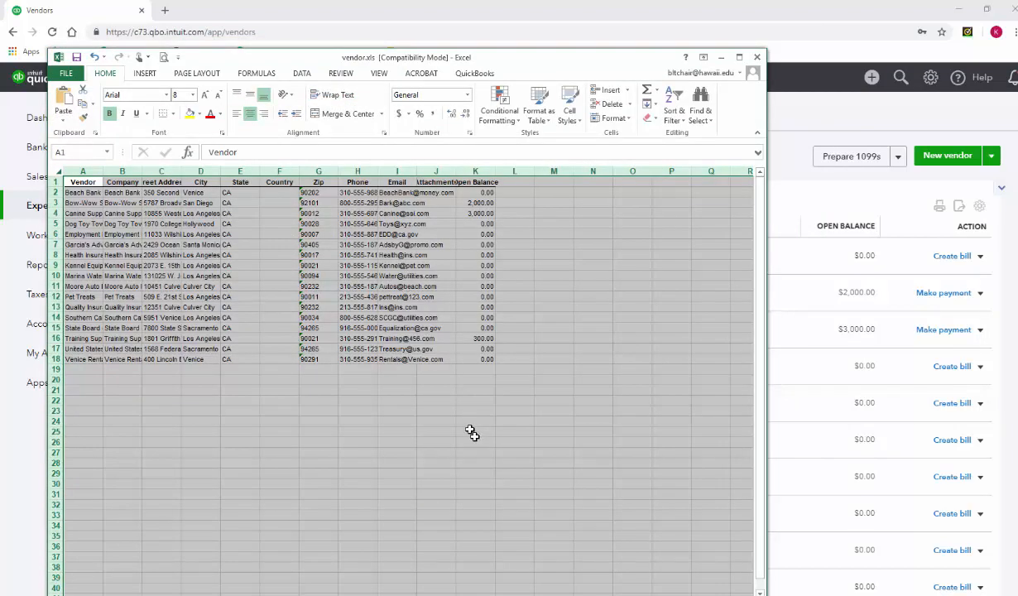
{"action": "left_click", "coordinate": [83, 172]}
{"action": "left_click_drag", "start_coordinate": [83, 172], "coordinate": [471, 173]}
{"action": "double_click", "coordinate": [455, 171]}
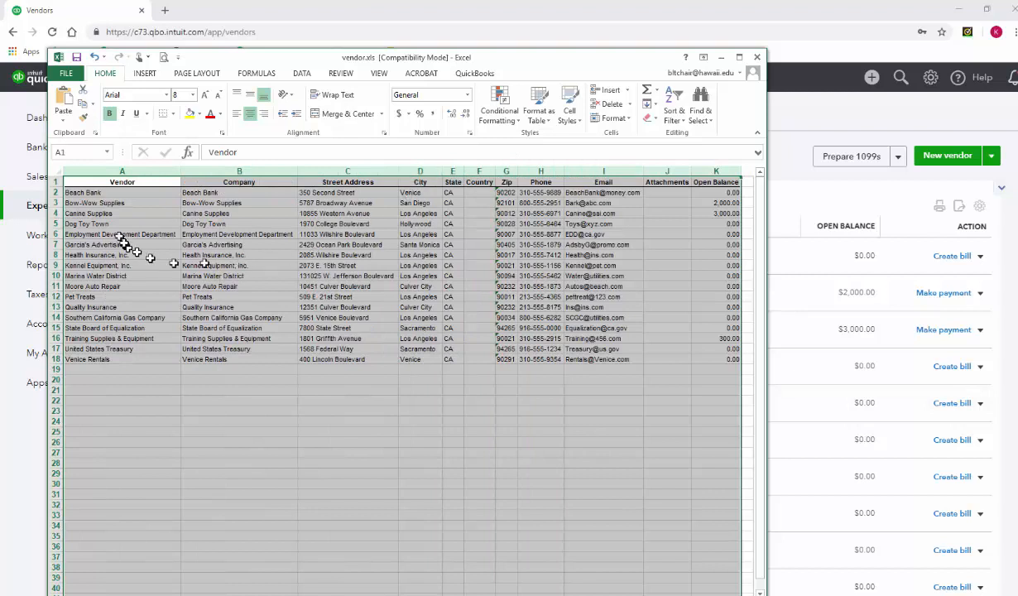
- Set cells A1:K19 with the vendor data as the print area and change the page orientation to landscape
{"action": "left_click_drag", "start_coordinate": [96, 185], "coordinate": [705, 368]}
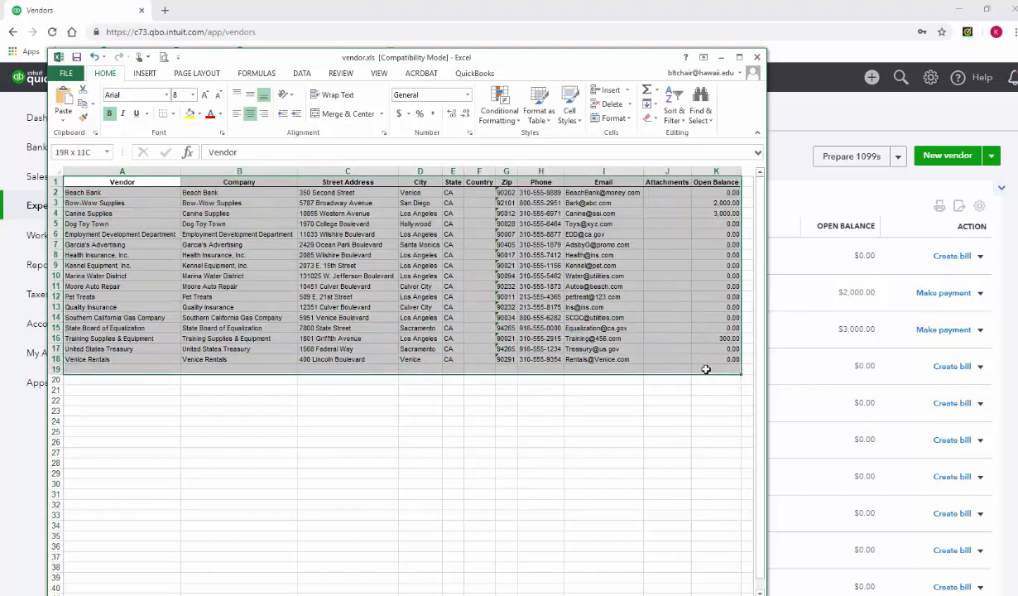
{"action": "left_click", "coordinate": [196, 73]}
{"action": "left_click", "coordinate": [236, 114]}
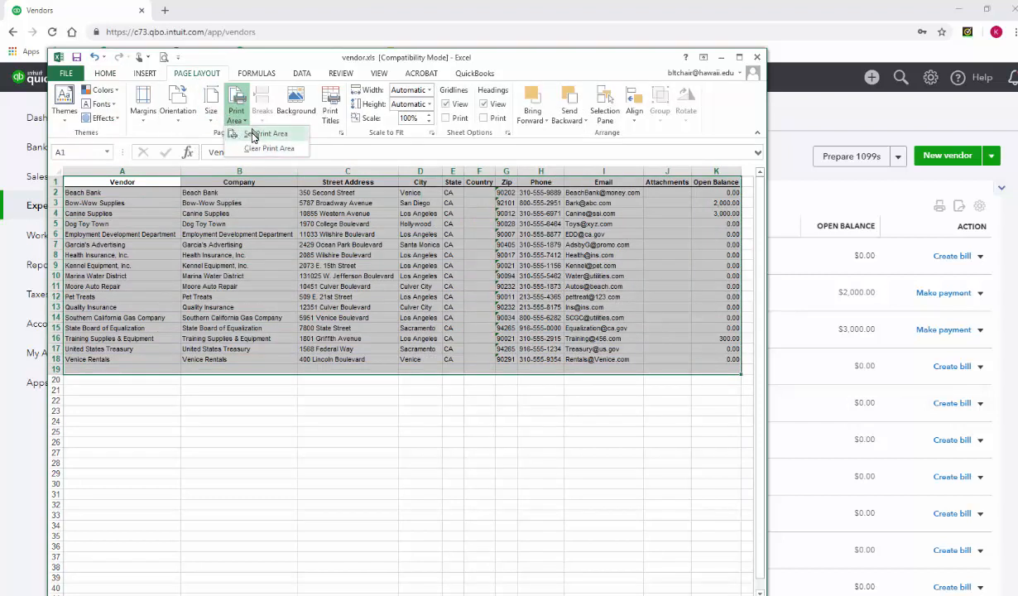
{"action": "left_click", "coordinate": [242, 133]}
{"action": "left_click", "coordinate": [177, 110]}
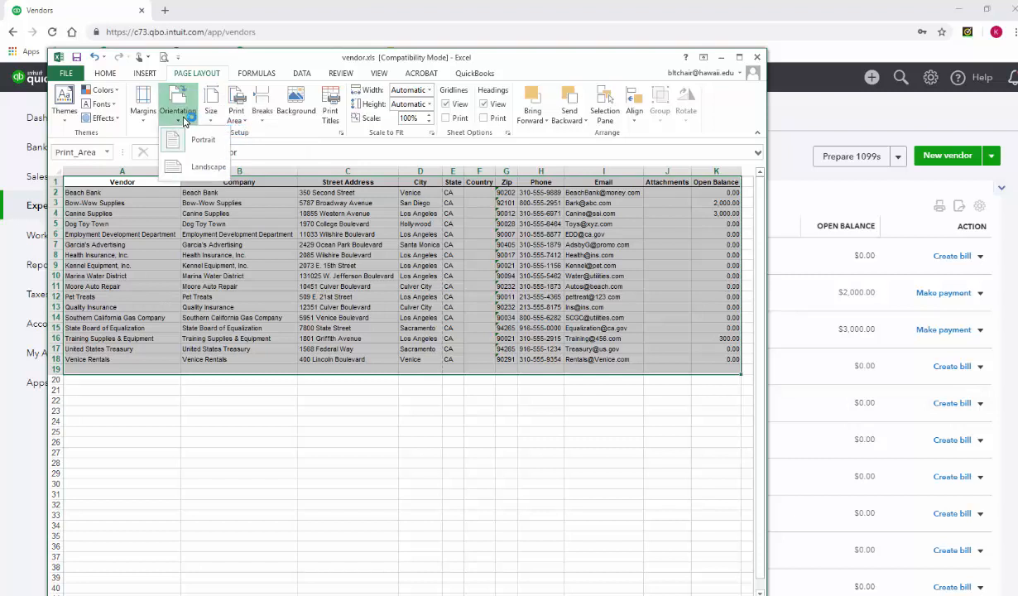
{"action": "left_click", "coordinate": [187, 171]}
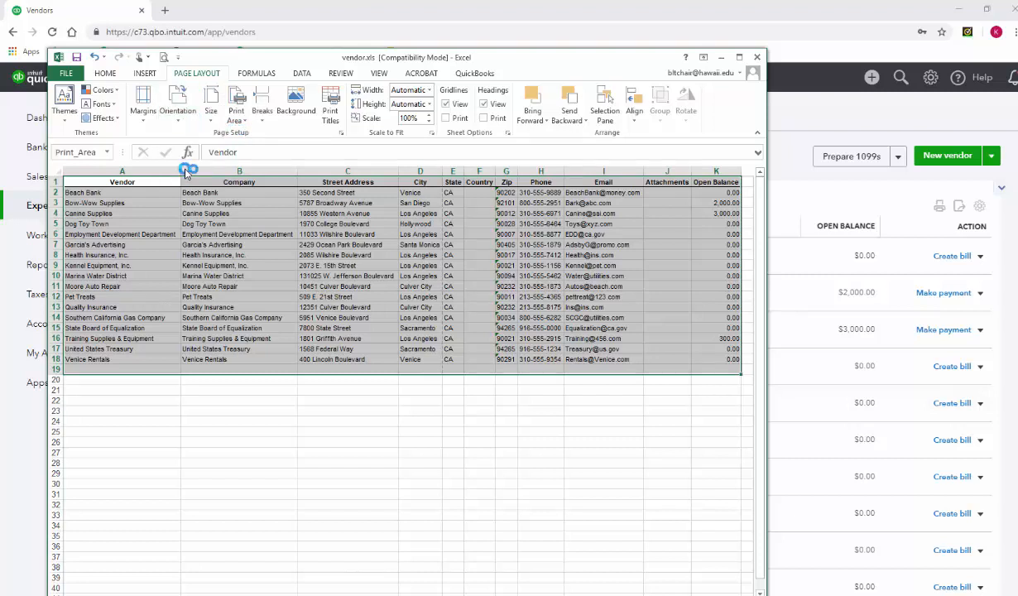
- Scale the worksheet to fit one page wide and open its print preview
{"action": "left_click", "coordinate": [340, 133]}
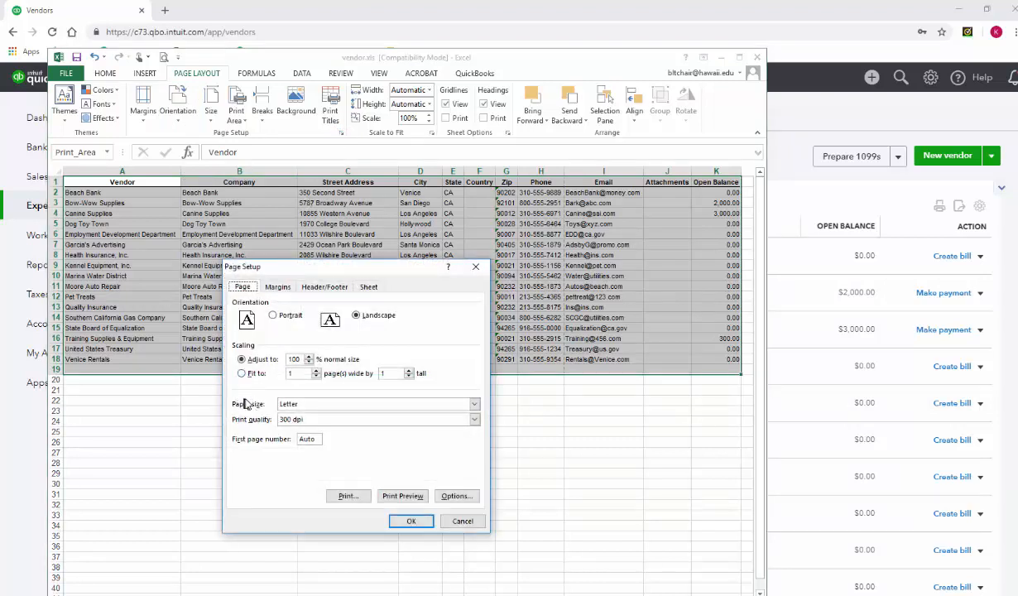
{"action": "left_click", "coordinate": [243, 374]}
{"action": "left_click", "coordinate": [402, 496]}
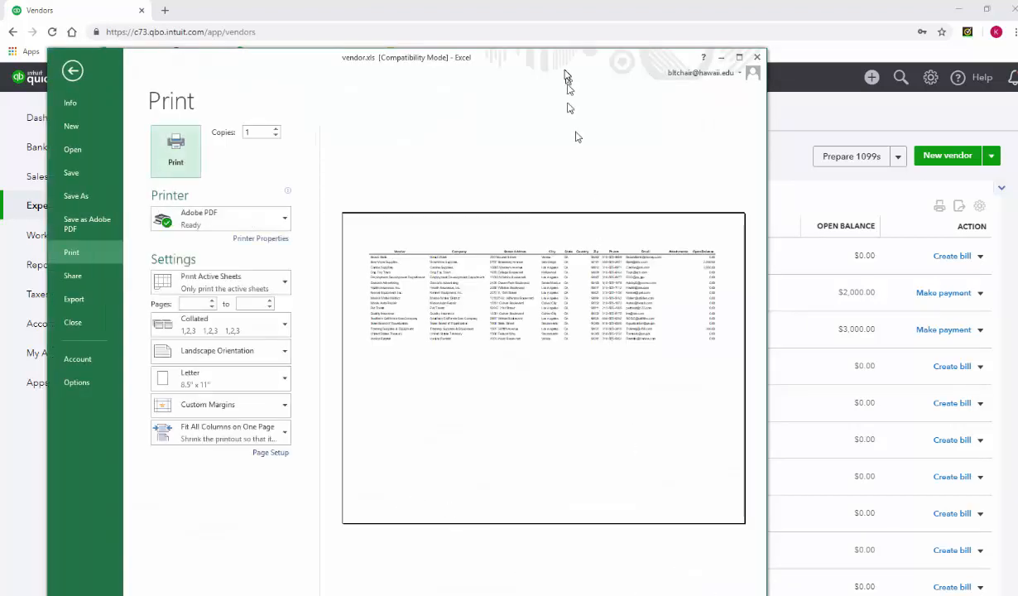
- Show the margins in the print preview and narrow them to 0.21" on the left and 0.19" on the right
{"action": "left_click_drag", "start_coordinate": [563, 62], "coordinate": [563, 38]}
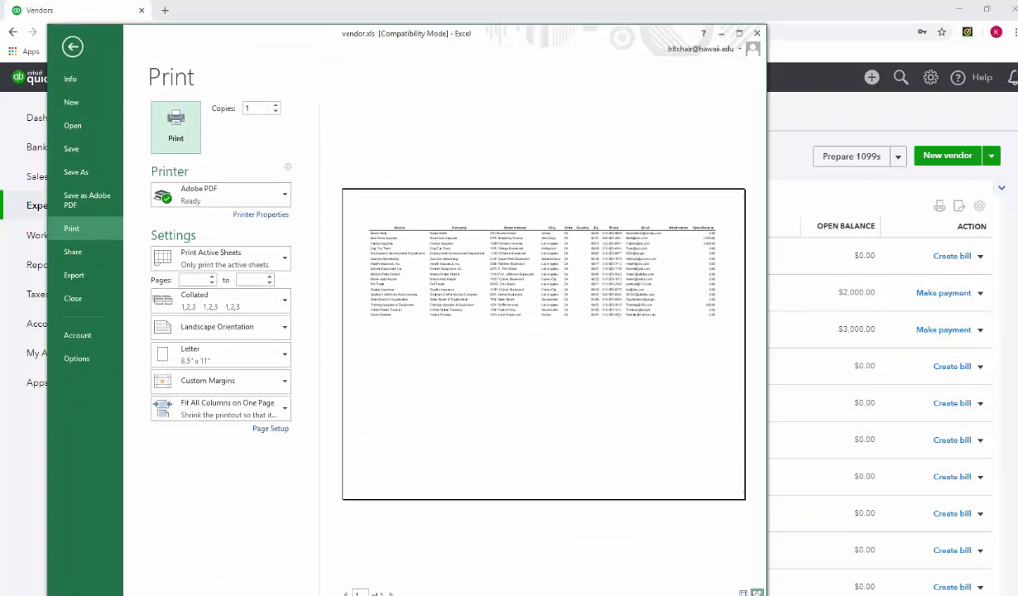
{"action": "left_click", "coordinate": [757, 592]}
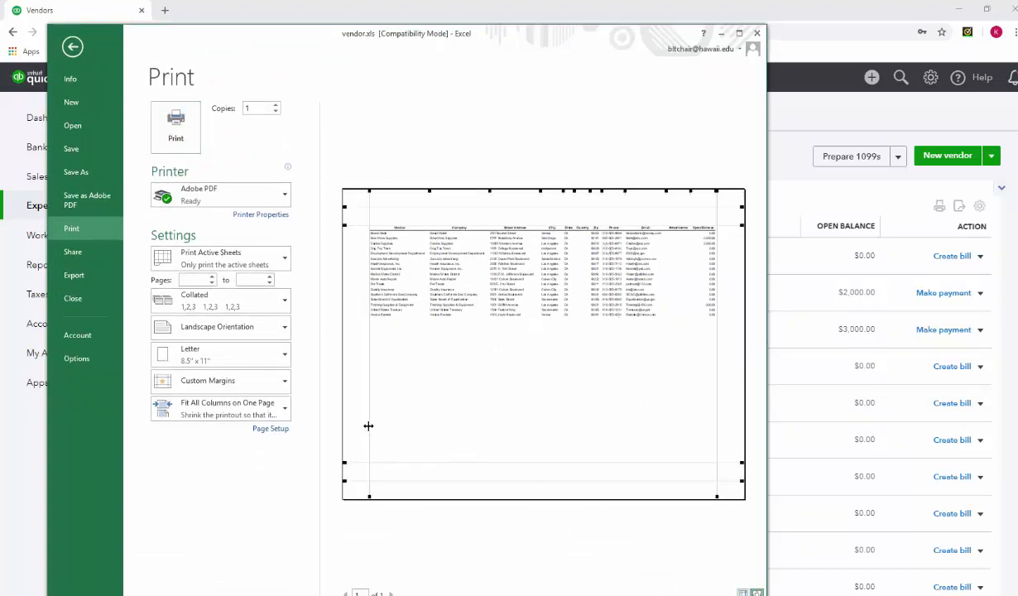
{"action": "left_click_drag", "start_coordinate": [368, 426], "coordinate": [349, 426]}
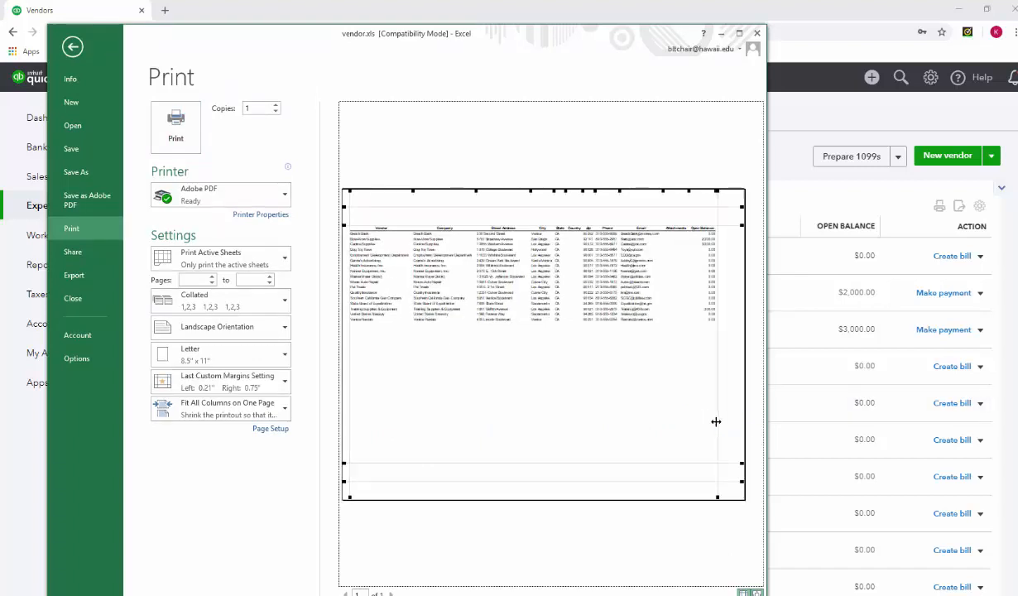
{"action": "left_click_drag", "start_coordinate": [720, 424], "coordinate": [736, 424]}
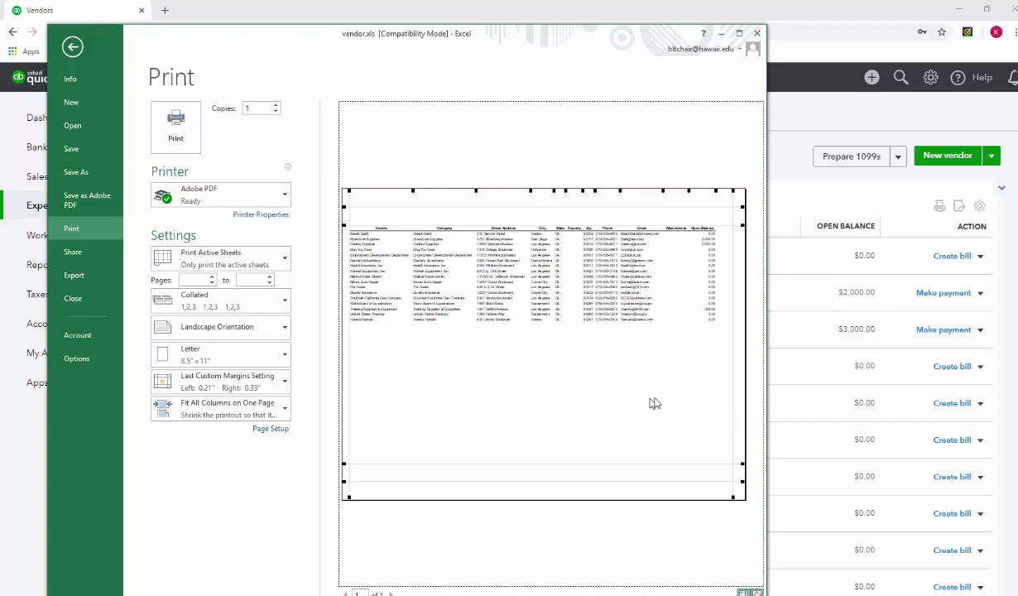
{"action": "mouse_move", "coordinate": [732, 404]}
{"action": "left_mouse_down"}
{"action": "mouse_move", "coordinate": [667, 404]}
{"action": "mouse_move", "coordinate": [738, 410]}
{"action": "left_mouse_up"}
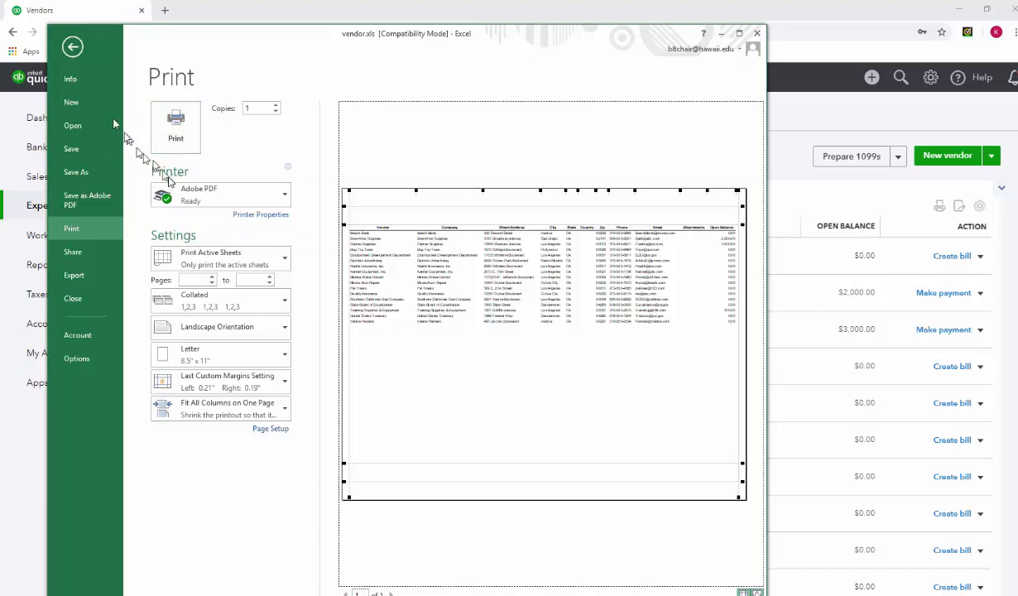
- Save the workbook in the company's Downloads folder, named with prefix 2-, the company name and "Vend List Ch 2", and close it
{"action": "left_click", "coordinate": [77, 143]}
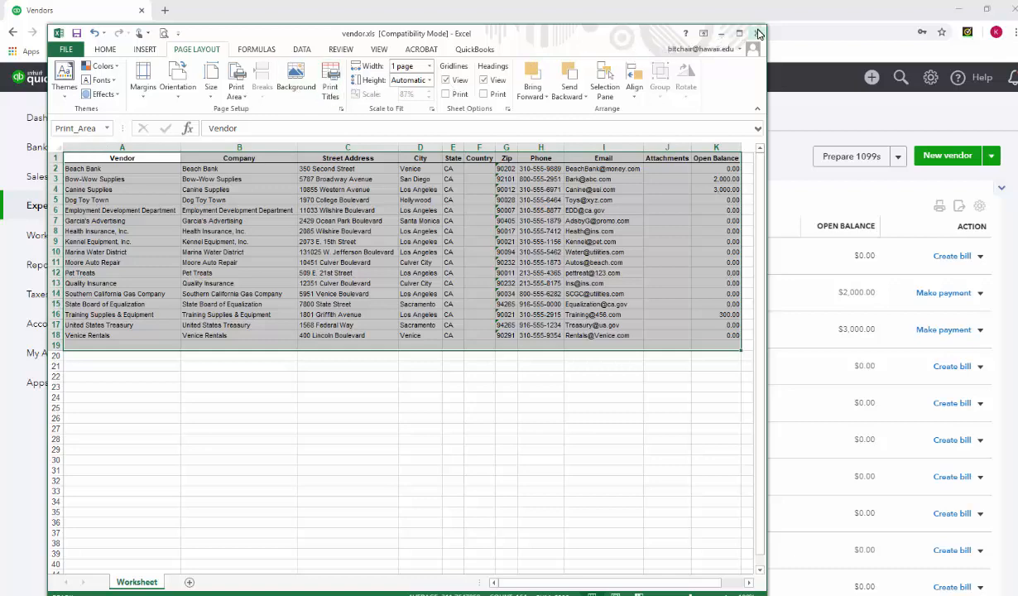
{"action": "left_click", "coordinate": [66, 48]}
{"action": "left_click", "coordinate": [77, 171]}
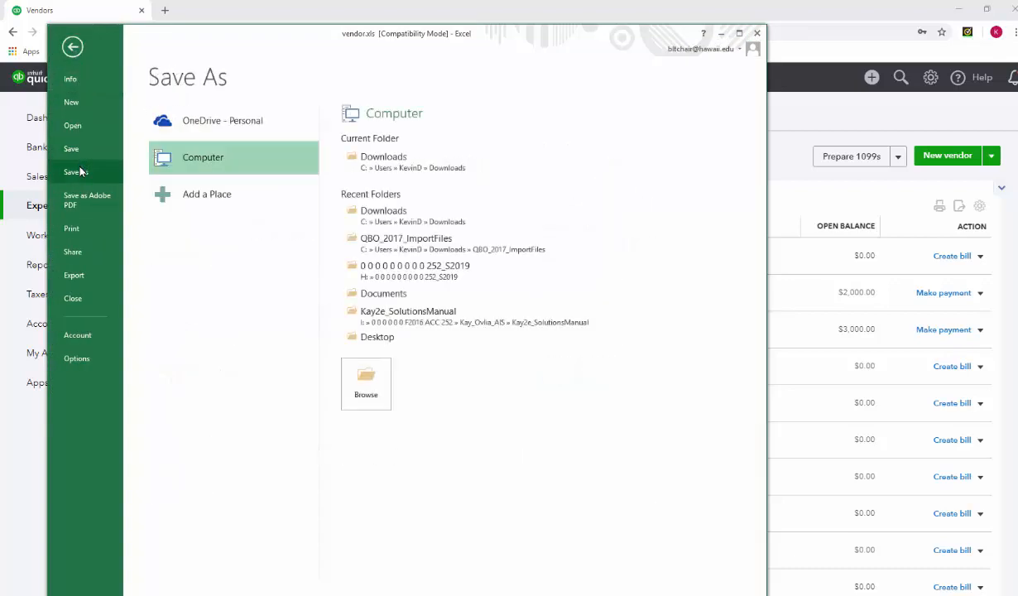
{"action": "left_click", "coordinate": [366, 159]}
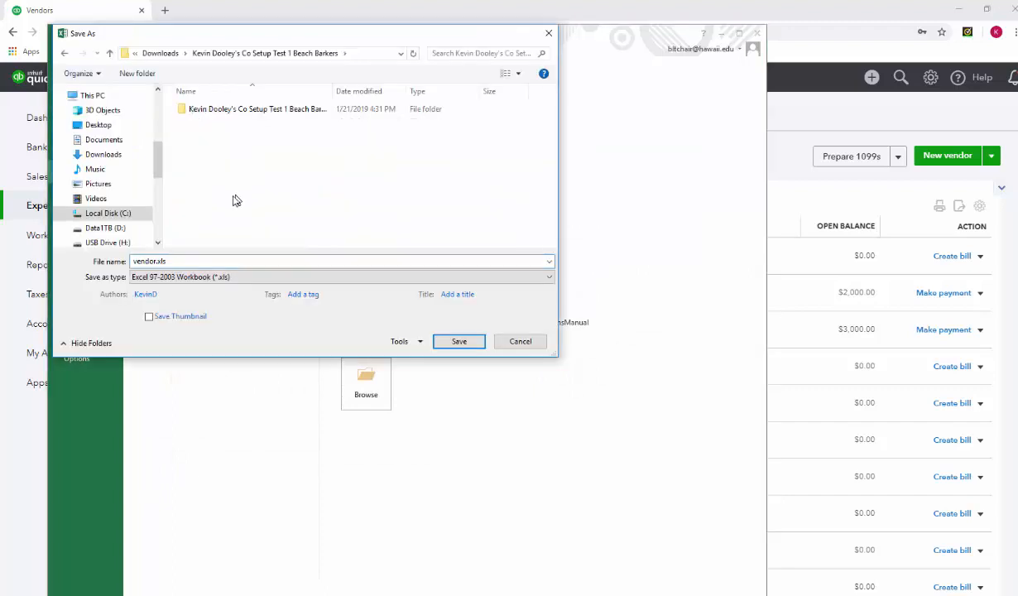
{"action": "double_click", "coordinate": [155, 265]}
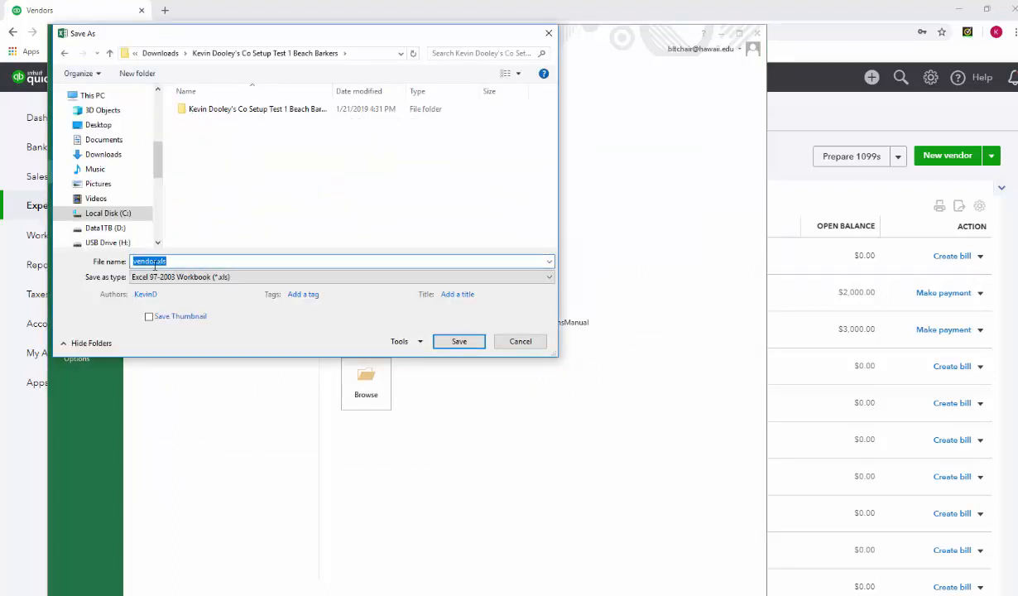
{"action": "type", "text": "2-Kevin Dooley's Co Setup Test 1 Beach Barkers Vend List Ch 2"}
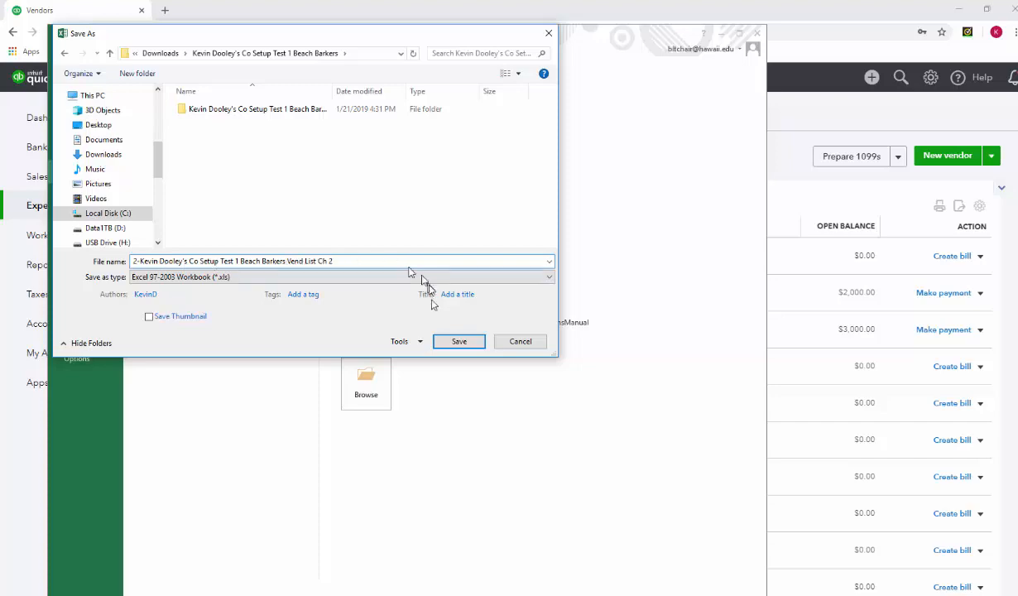
{"action": "left_click", "coordinate": [458, 341]}
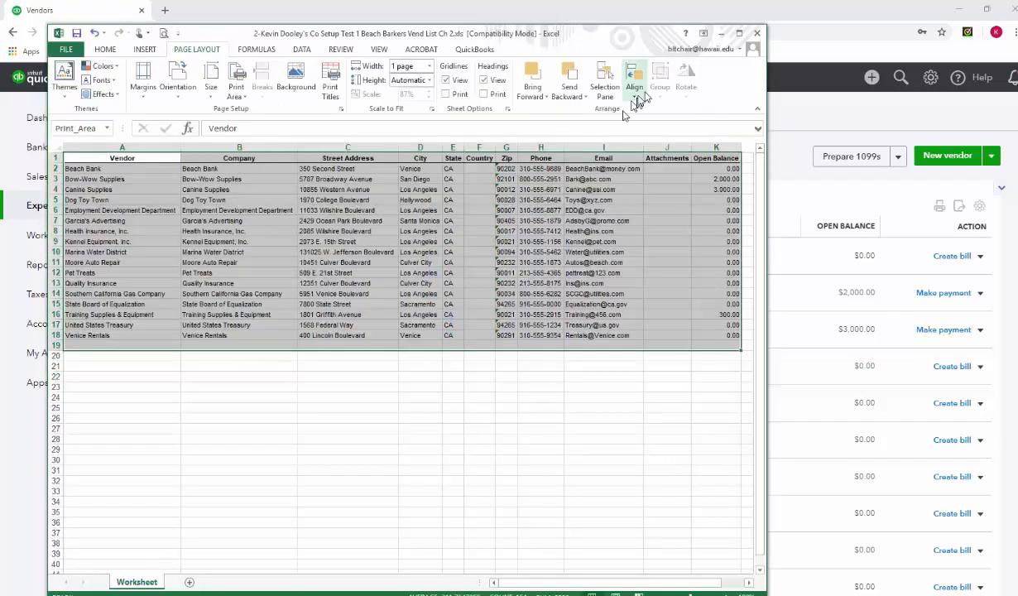
{"action": "left_click", "coordinate": [757, 34]}
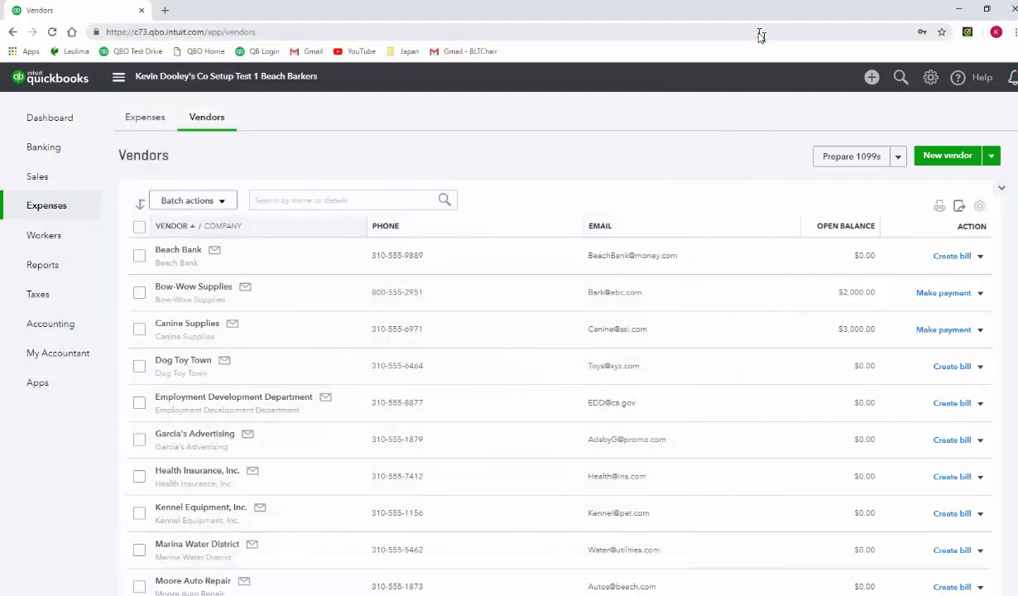